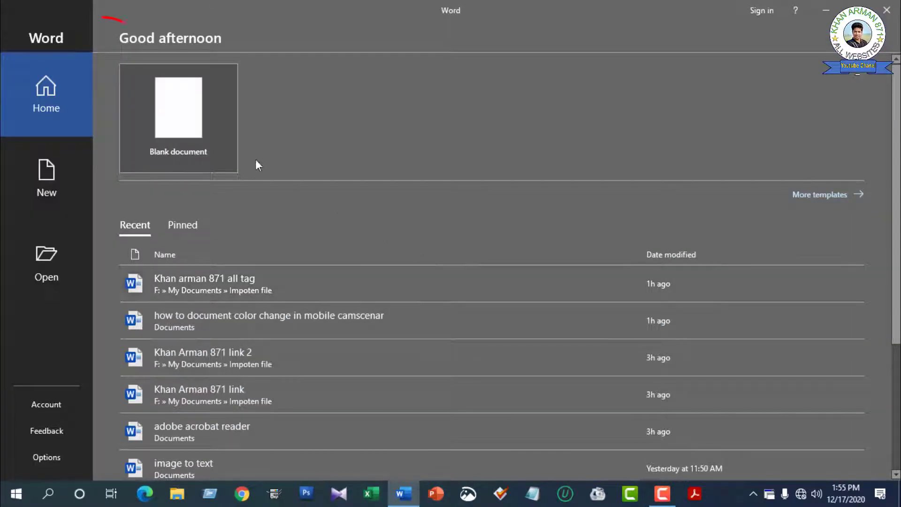
- Create a blank document and insert the photo of the man with a backpack from the New folder inside Desktop's New folder
{"action": "left_click", "coordinate": [198, 135]}
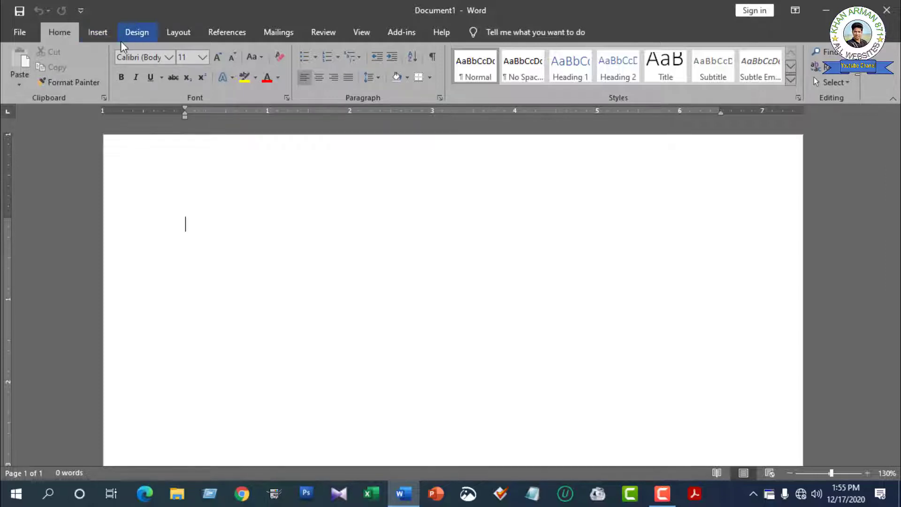
{"action": "left_click", "coordinate": [103, 36]}
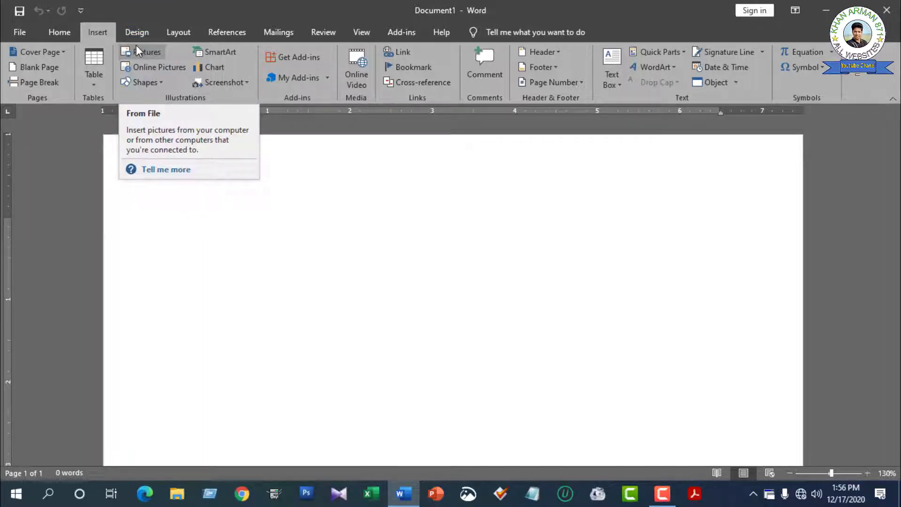
{"action": "left_click", "coordinate": [134, 53]}
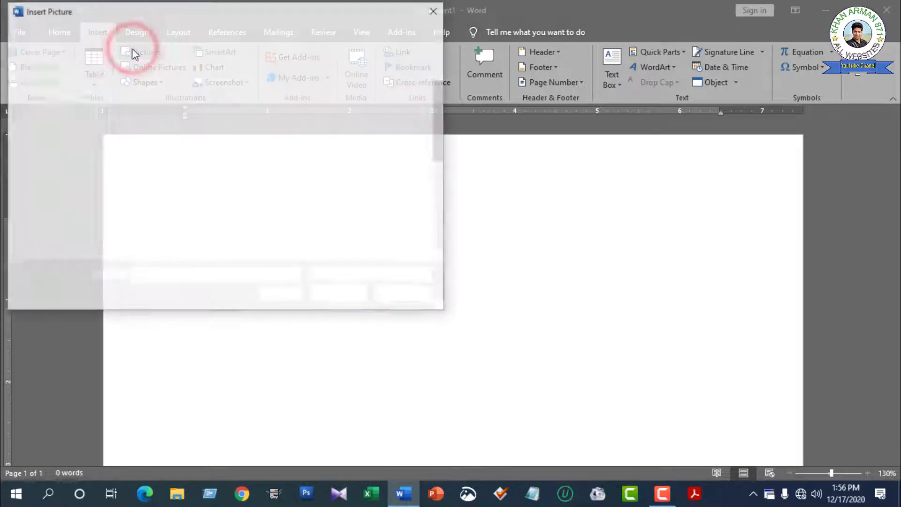
{"action": "left_click", "coordinate": [50, 114]}
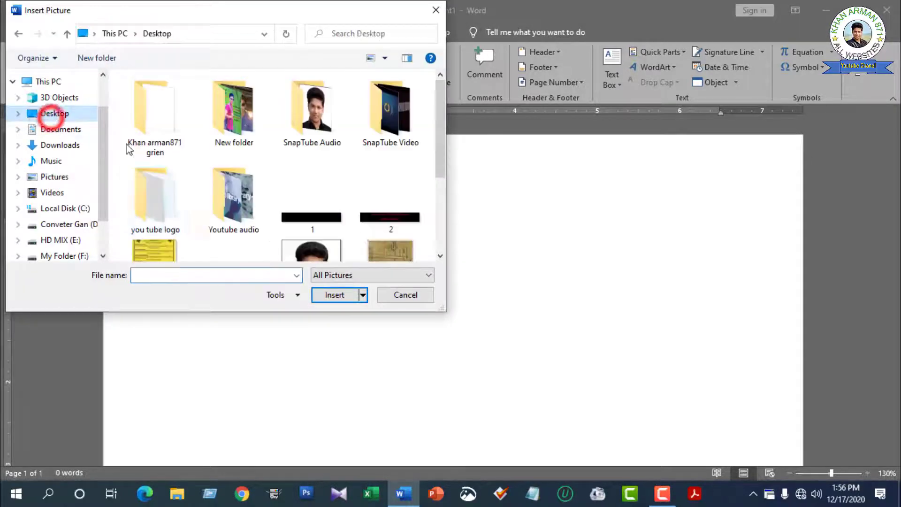
{"action": "double_click", "coordinate": [232, 109]}
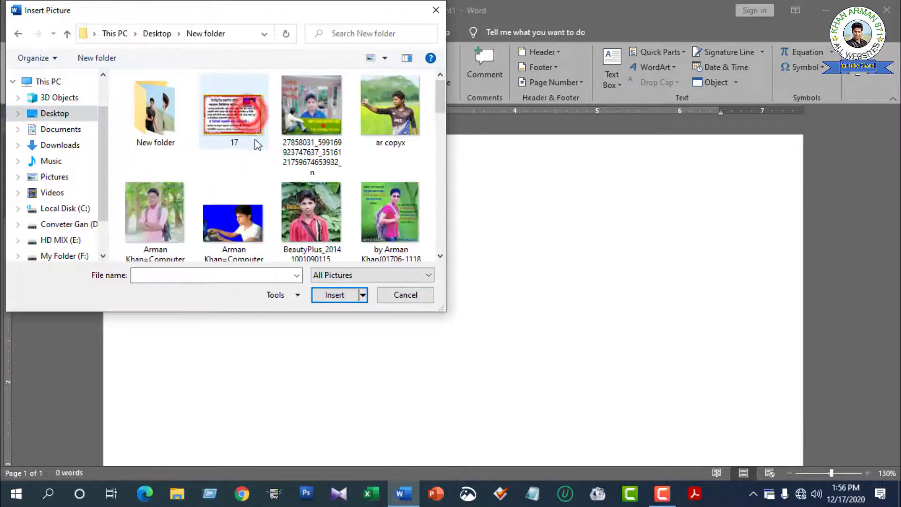
{"action": "scroll", "coordinate": [274, 167], "scroll_direction": "down", "scroll_amount": 3}
{"action": "scroll", "coordinate": [285, 183], "scroll_direction": "down", "scroll_amount": 5}
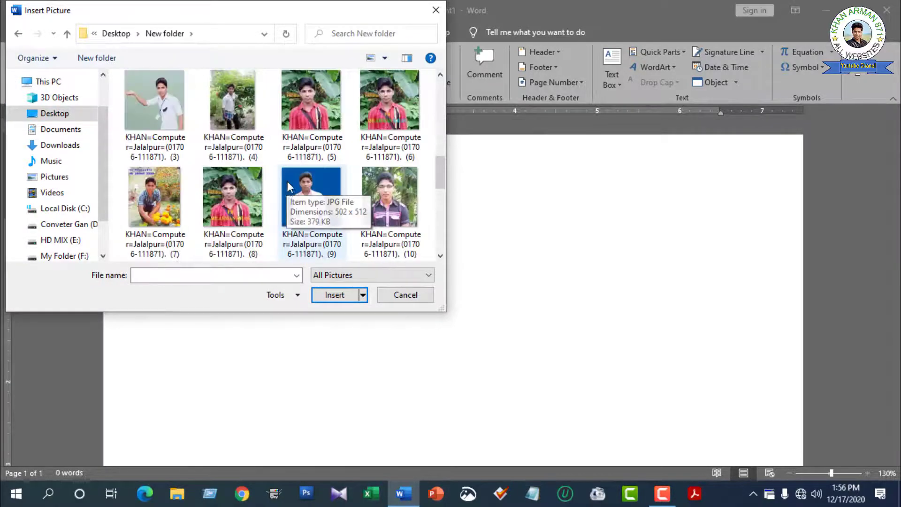
{"action": "scroll", "coordinate": [291, 187], "scroll_direction": "up", "scroll_amount": 8}
{"action": "double_click", "coordinate": [171, 129]}
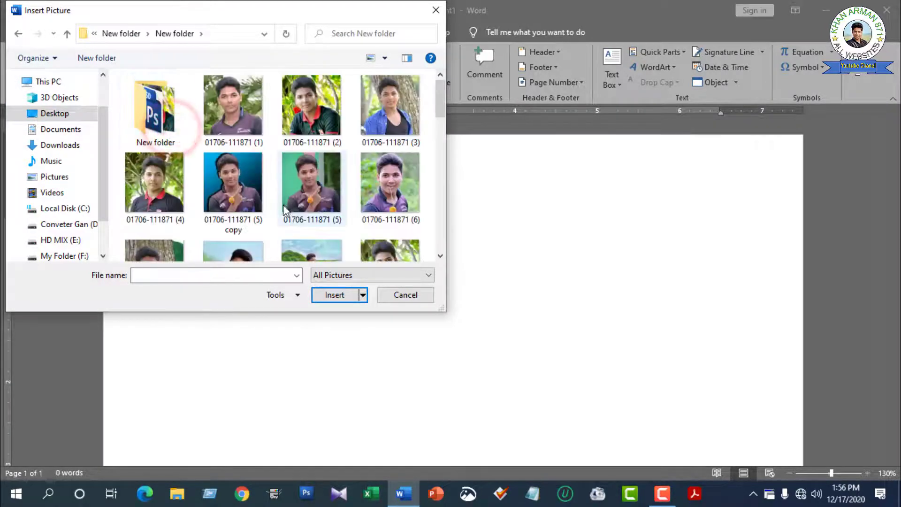
{"action": "scroll", "coordinate": [225, 178], "scroll_direction": "down", "scroll_amount": 3}
{"action": "double_click", "coordinate": [237, 190]}
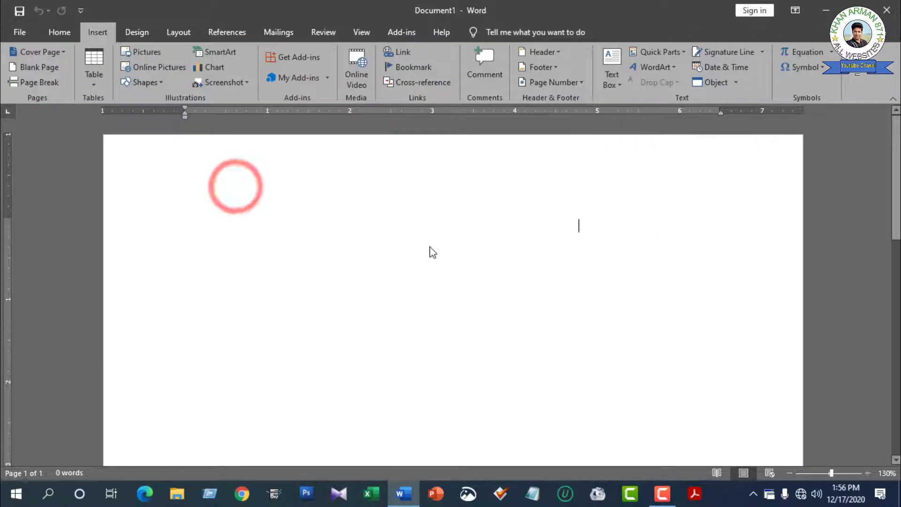
- Shrink the inserted backpack photo proportionally to about 2.34" high by 2.36" wide
{"action": "scroll", "coordinate": [678, 297], "scroll_direction": "down", "scroll_amount": 12}
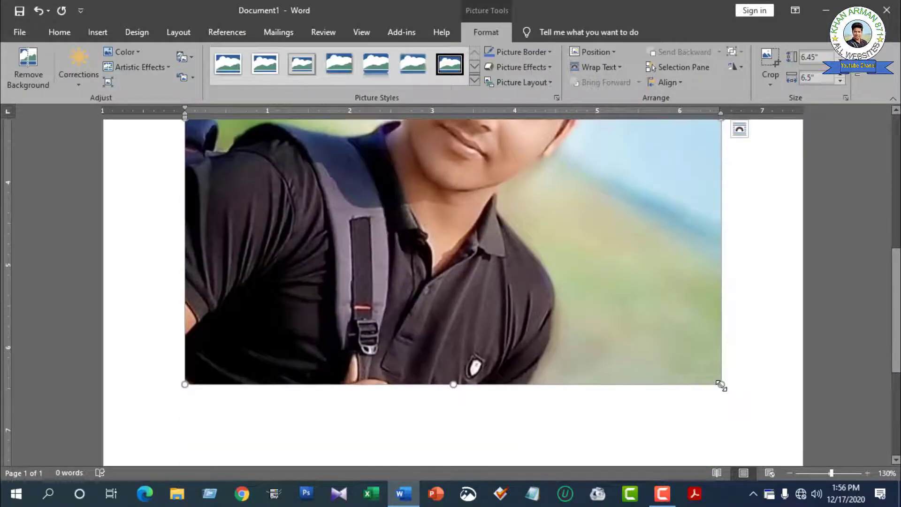
{"action": "left_click_drag", "start_coordinate": [721, 384], "coordinate": [487, 181]}
{"action": "scroll", "coordinate": [549, 252], "scroll_direction": "up", "scroll_amount": 6}
{"action": "scroll", "coordinate": [549, 274], "scroll_direction": "down", "scroll_amount": 5}
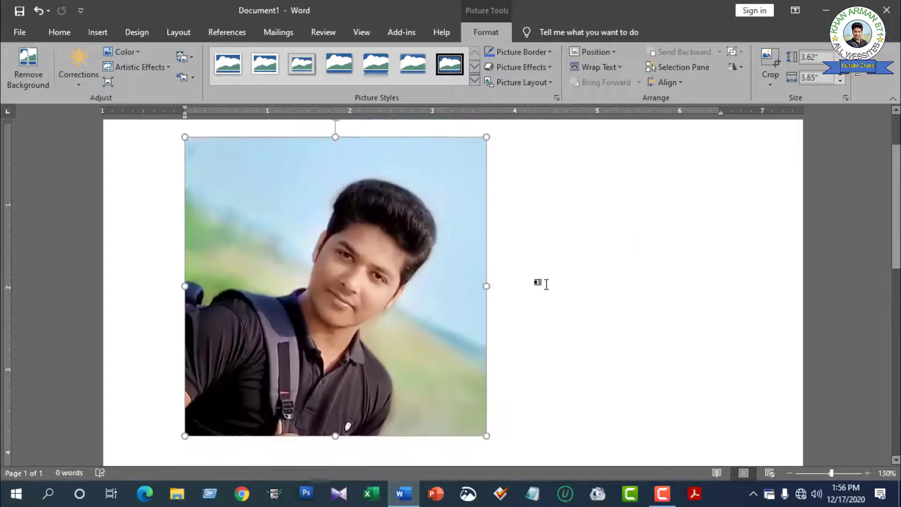
{"action": "left_click_drag", "start_coordinate": [486, 420], "coordinate": [380, 316]}
{"action": "scroll", "coordinate": [611, 332], "scroll_direction": "down", "scroll_amount": 4}
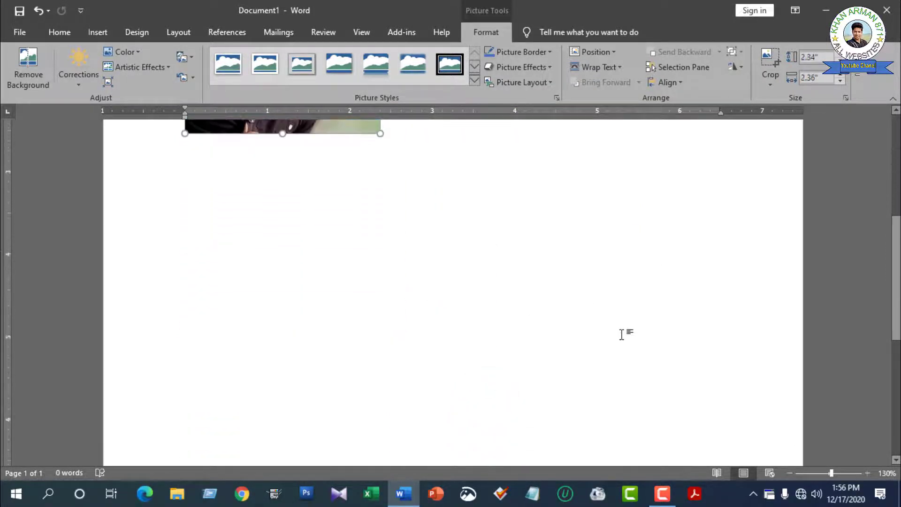
{"action": "left_click", "coordinate": [548, 273]}
{"action": "left_click", "coordinate": [511, 244]}
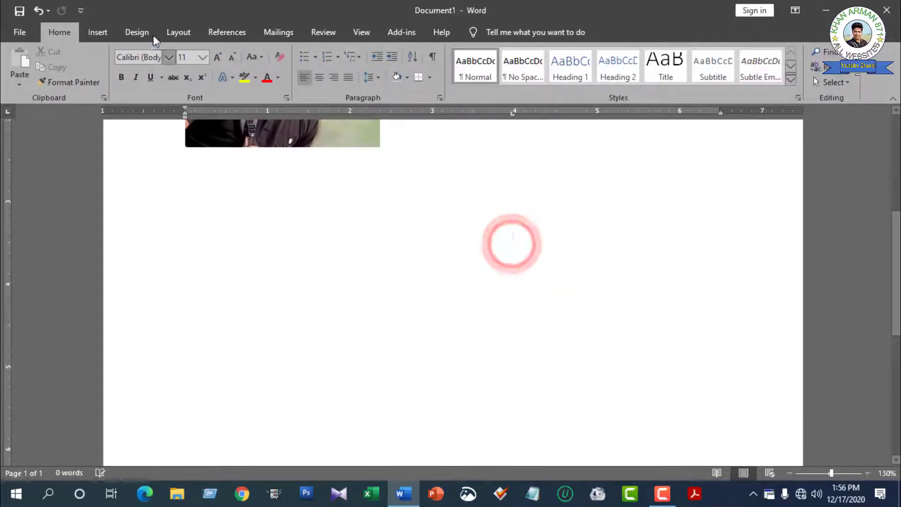
{"action": "left_click", "coordinate": [134, 32]}
{"action": "left_click", "coordinate": [99, 32]}
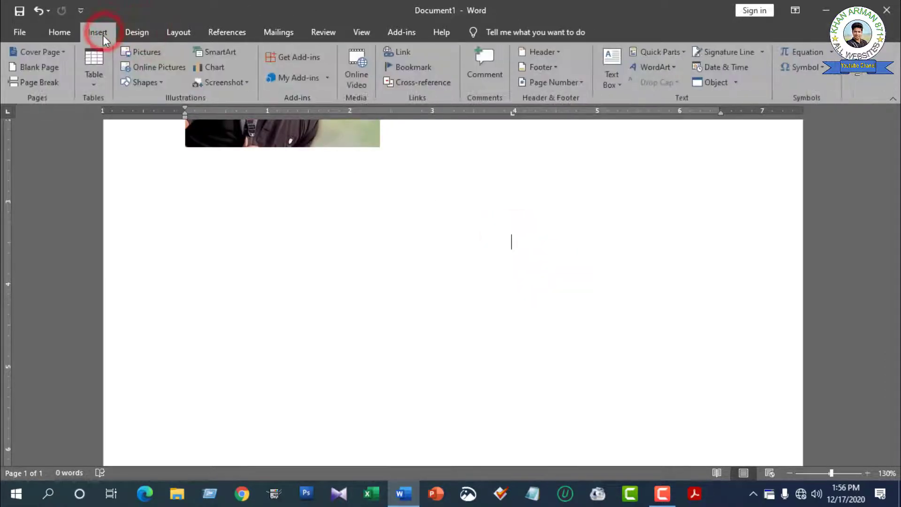
{"action": "left_click", "coordinate": [147, 53]}
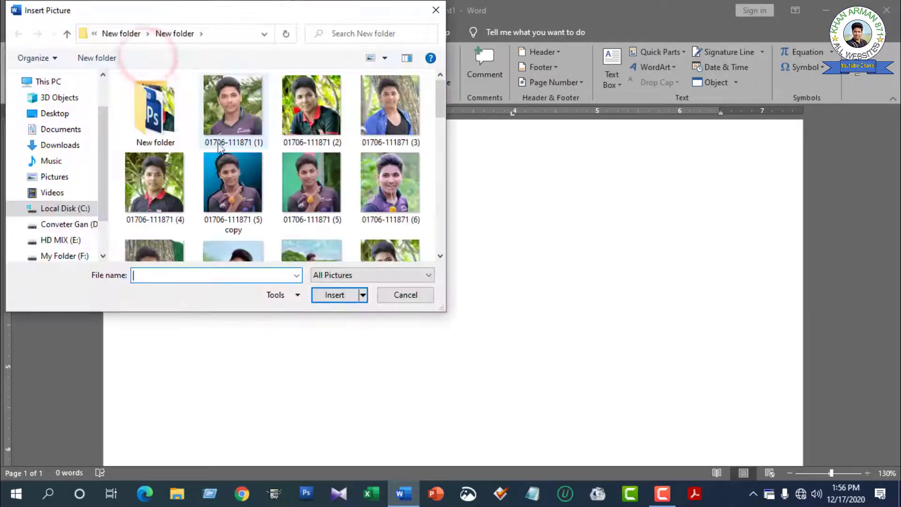
{"action": "scroll", "coordinate": [277, 139], "scroll_direction": "down", "scroll_amount": 1}
{"action": "scroll", "coordinate": [277, 139], "scroll_direction": "down", "scroll_amount": 6}
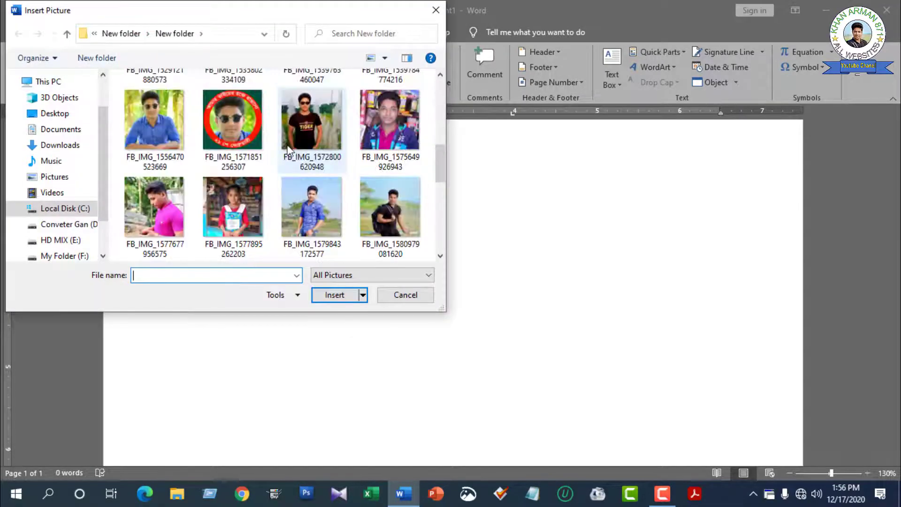
{"action": "scroll", "coordinate": [291, 158], "scroll_direction": "down", "scroll_amount": 2}
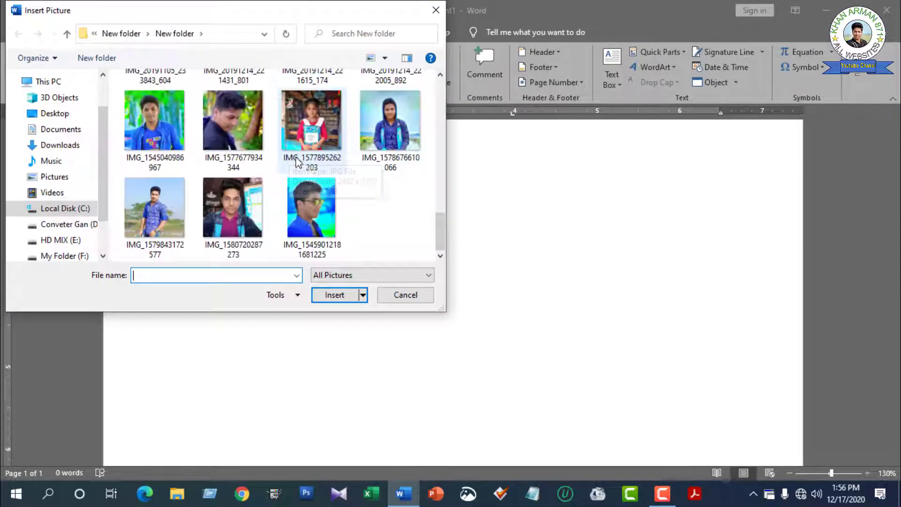
{"action": "left_click", "coordinate": [155, 124]}
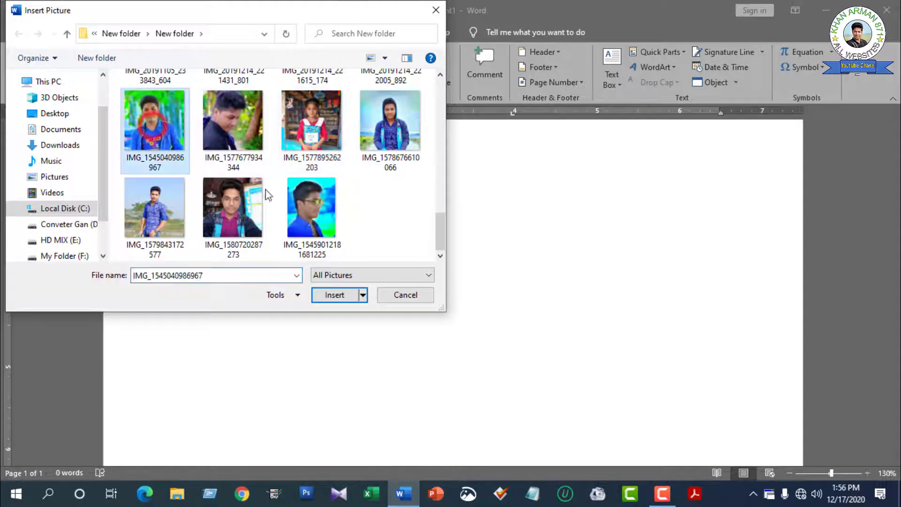
{"action": "left_click", "coordinate": [335, 295]}
- Shrink the second picture, the man in the blue shirt, proportionally to about 3.14" by 3.14"
{"action": "scroll", "coordinate": [486, 299], "scroll_direction": "down", "scroll_amount": 8}
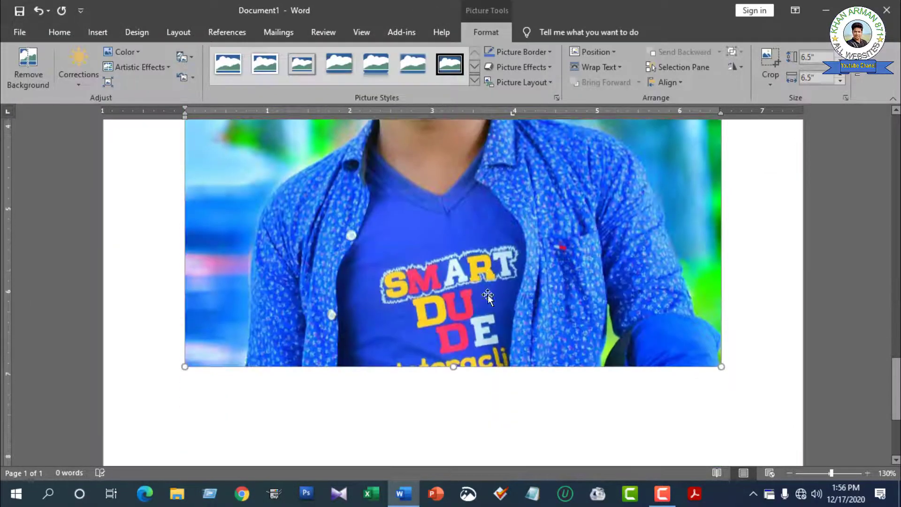
{"action": "left_click_drag", "start_coordinate": [186, 346], "coordinate": [402, 423]}
{"action": "scroll", "coordinate": [725, 357], "scroll_direction": "up", "scroll_amount": 1}
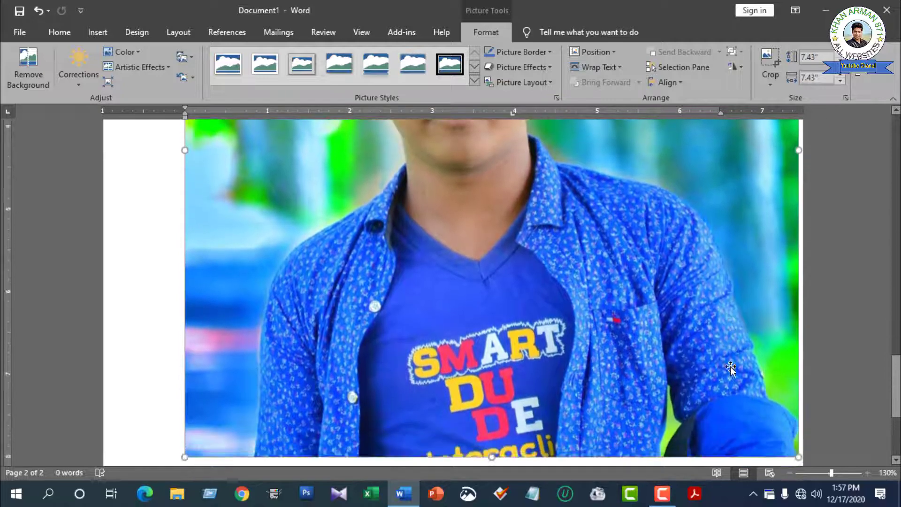
{"action": "scroll", "coordinate": [731, 369], "scroll_direction": "down", "scroll_amount": 3}
{"action": "left_click_drag", "start_coordinate": [798, 345], "coordinate": [609, 114]}
{"action": "scroll", "coordinate": [615, 430], "scroll_direction": "down", "scroll_amount": 4}
{"action": "left_click_drag", "start_coordinate": [608, 388], "coordinate": [444, 188]}
- Try to move the blue-shirt picture toward the right side of the page while it is in line with text
{"action": "scroll", "coordinate": [517, 321], "scroll_direction": "up", "scroll_amount": 7}
{"action": "left_click_drag", "start_coordinate": [368, 350], "coordinate": [511, 300]}
{"action": "left_click", "coordinate": [363, 339]}
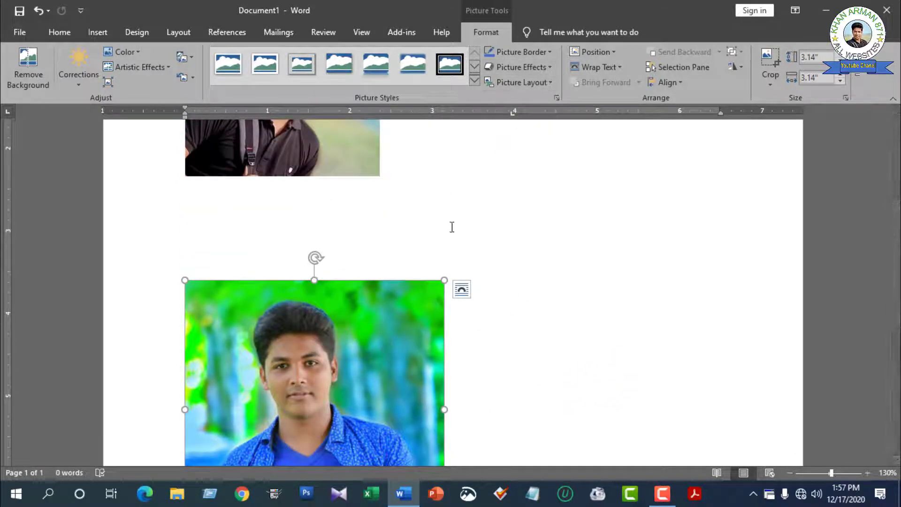
{"action": "left_click_drag", "start_coordinate": [364, 342], "coordinate": [415, 327]}
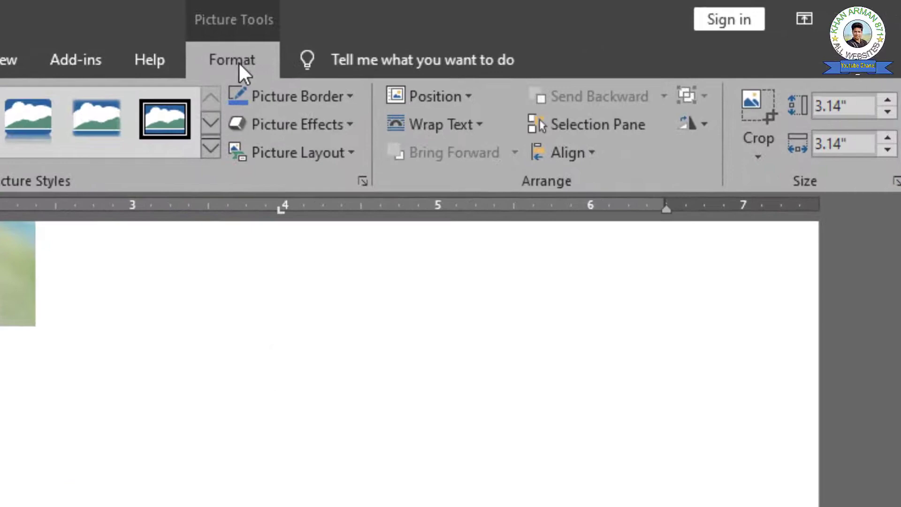
- Set the blue-shirt picture's text wrapping to Tight and move it against the page's right margin
{"action": "left_click", "coordinate": [238, 61]}
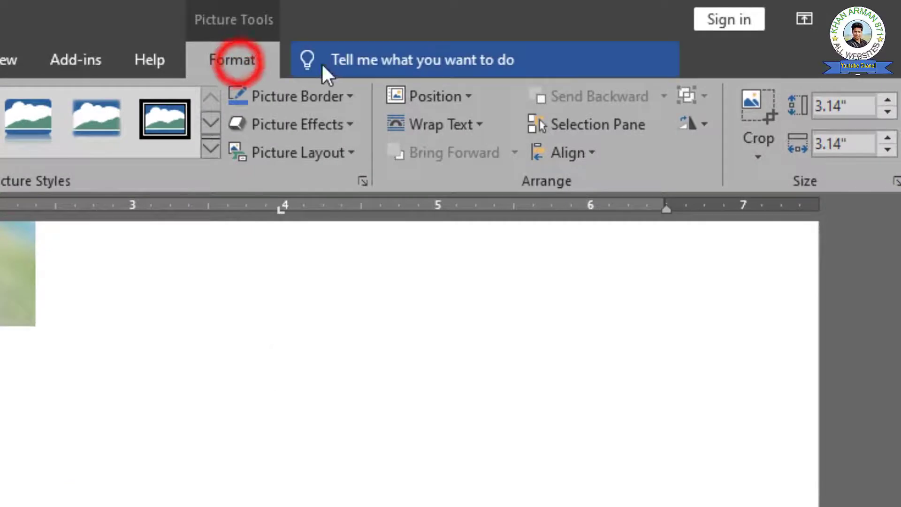
{"action": "left_click", "coordinate": [462, 126]}
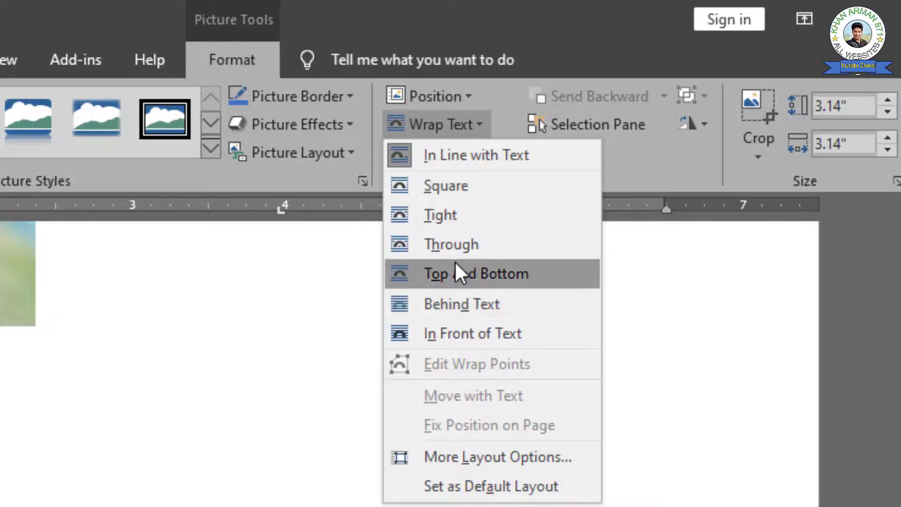
{"action": "left_click", "coordinate": [441, 215]}
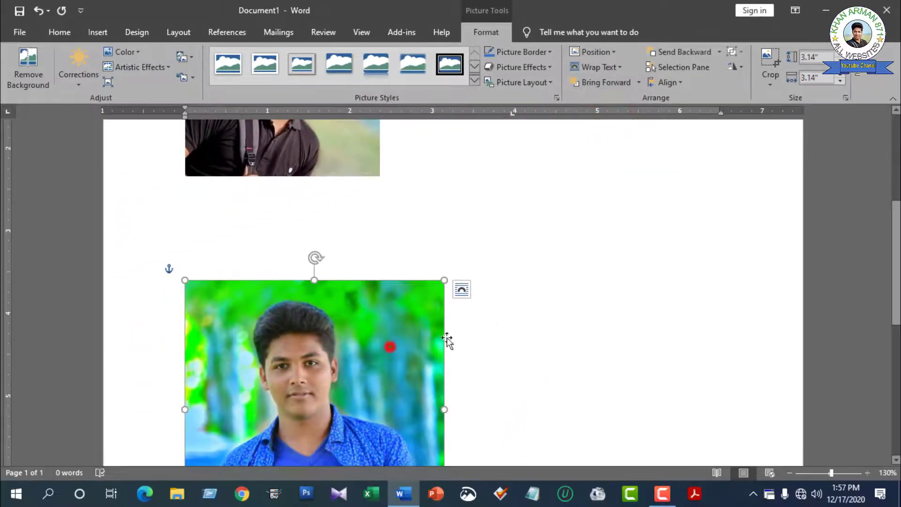
{"action": "left_click_drag", "start_coordinate": [382, 351], "coordinate": [681, 296]}
- Try automatic background removal on the backpack photo, keep its changes, and undo the removal
{"action": "scroll", "coordinate": [815, 301], "scroll_direction": "up", "scroll_amount": 3}
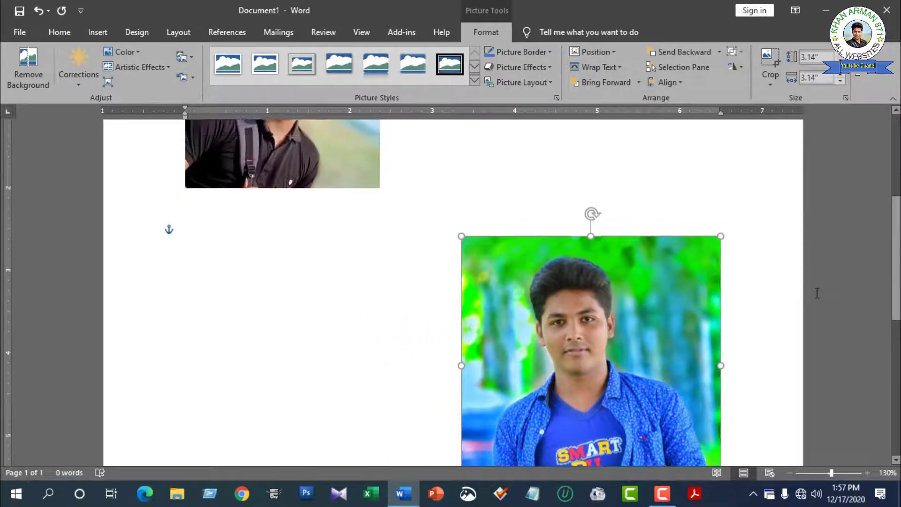
{"action": "scroll", "coordinate": [762, 264], "scroll_direction": "up", "scroll_amount": 3}
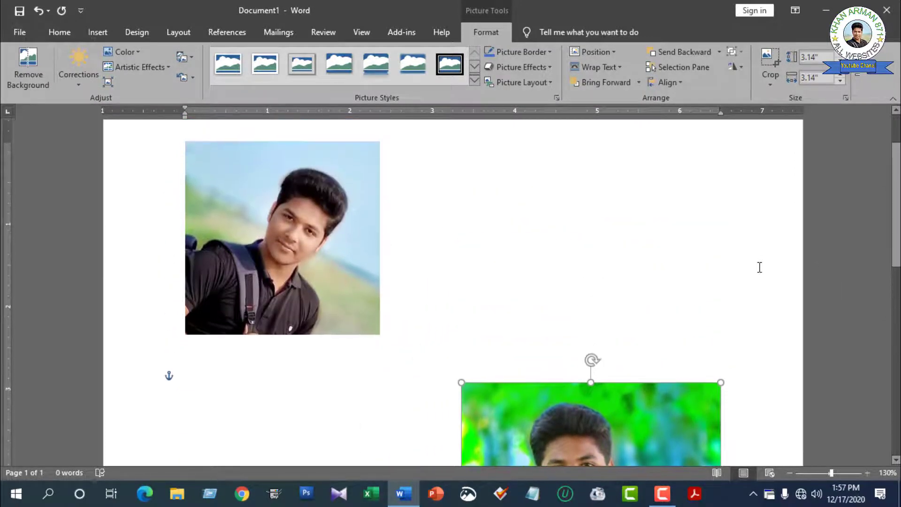
{"action": "left_click", "coordinate": [271, 229]}
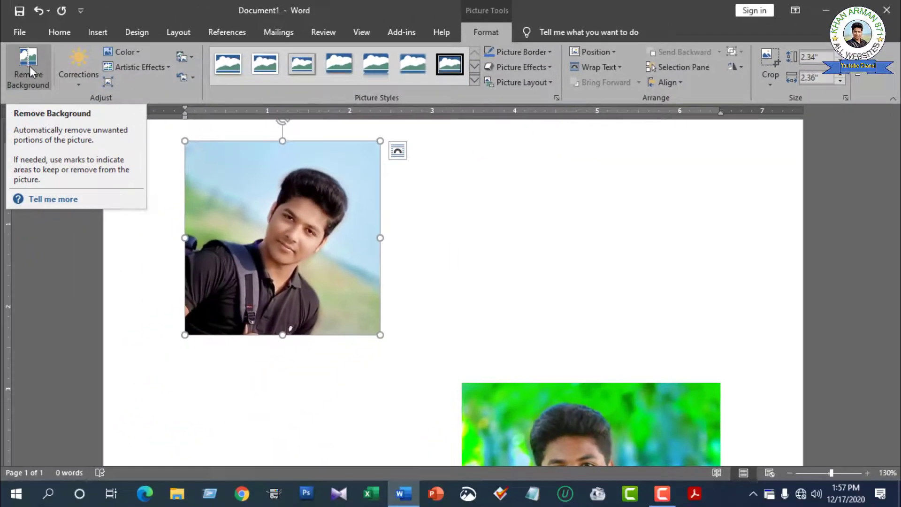
{"action": "left_click", "coordinate": [32, 73]}
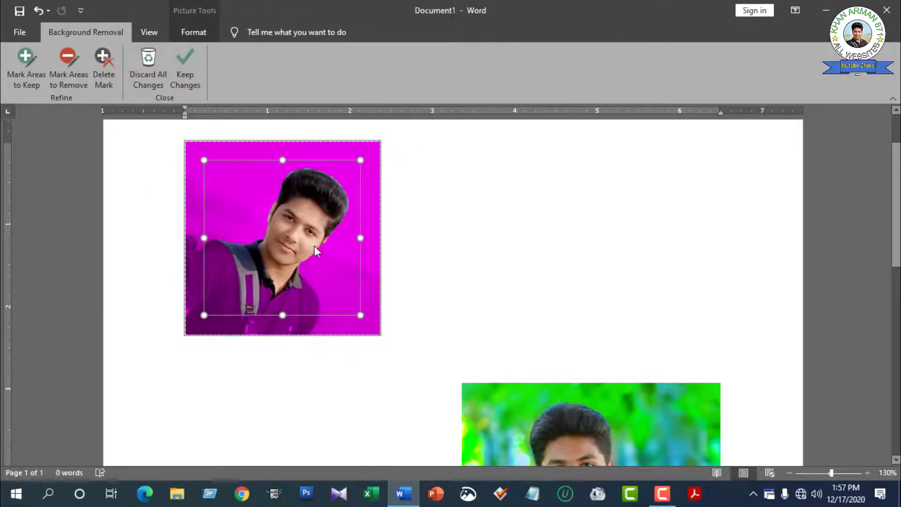
{"action": "scroll", "coordinate": [259, 257], "scroll_direction": "down", "scroll_amount": 1}
{"action": "scroll", "coordinate": [275, 249], "scroll_direction": "up", "scroll_amount": 1}
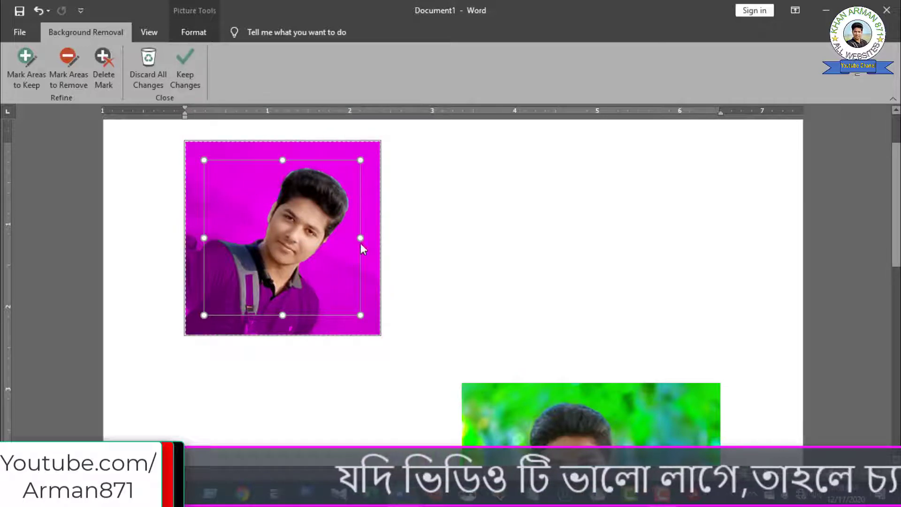
{"action": "left_click", "coordinate": [182, 63]}
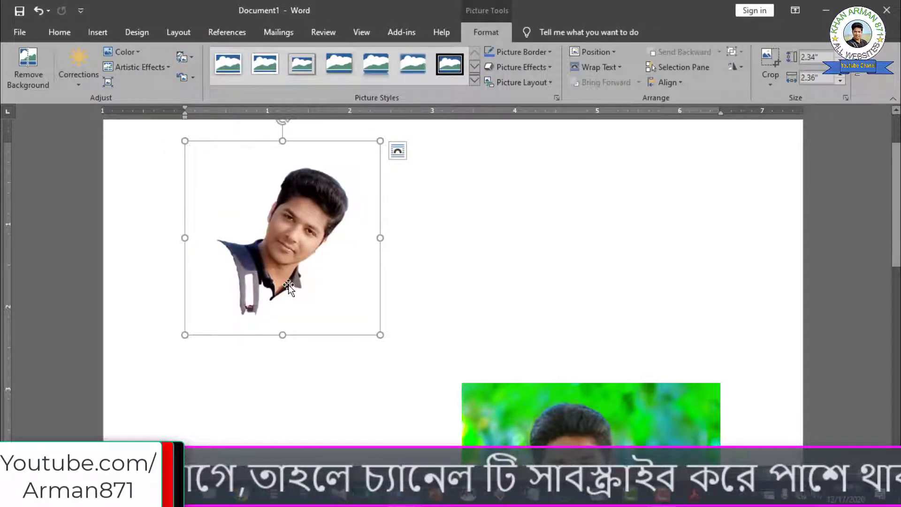
{"action": "key", "text": "ctrl+z"}
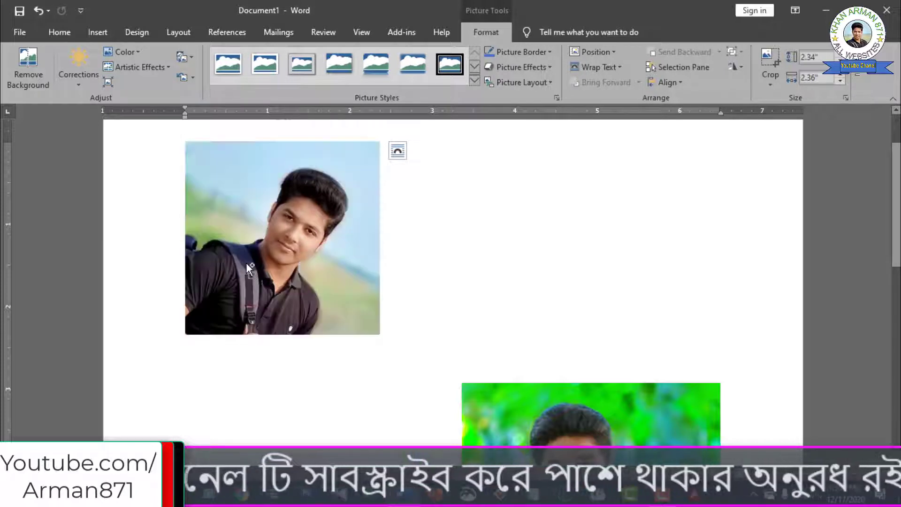
- Start background removal on the backpack photo and mark the outer sleeve, backpack-side shoulder and neck-side strap as areas to keep
{"action": "left_click", "coordinate": [30, 72]}
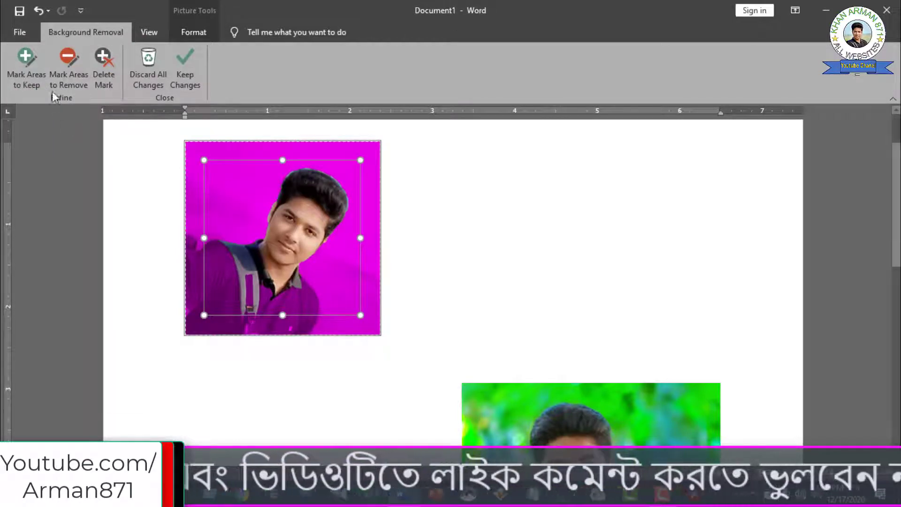
{"action": "left_click", "coordinate": [22, 74]}
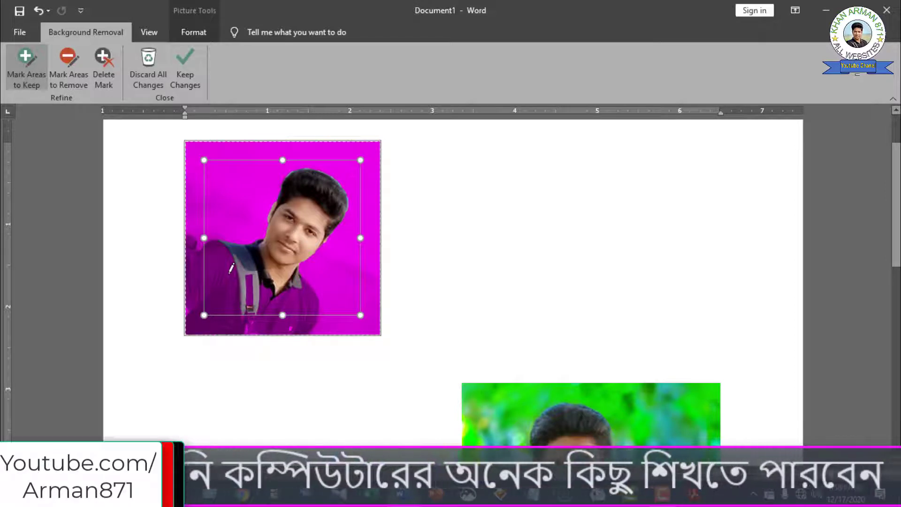
{"action": "left_click", "coordinate": [192, 330]}
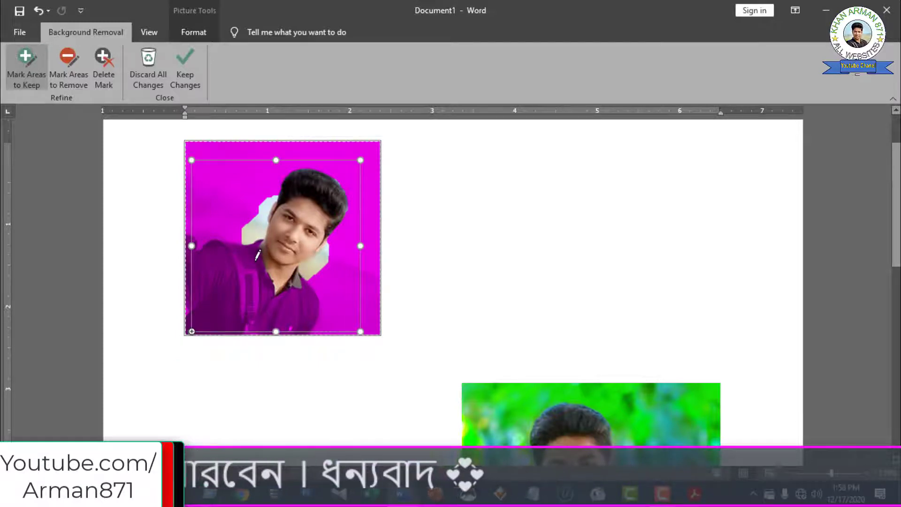
{"action": "left_click_drag", "start_coordinate": [195, 325], "coordinate": [195, 256]}
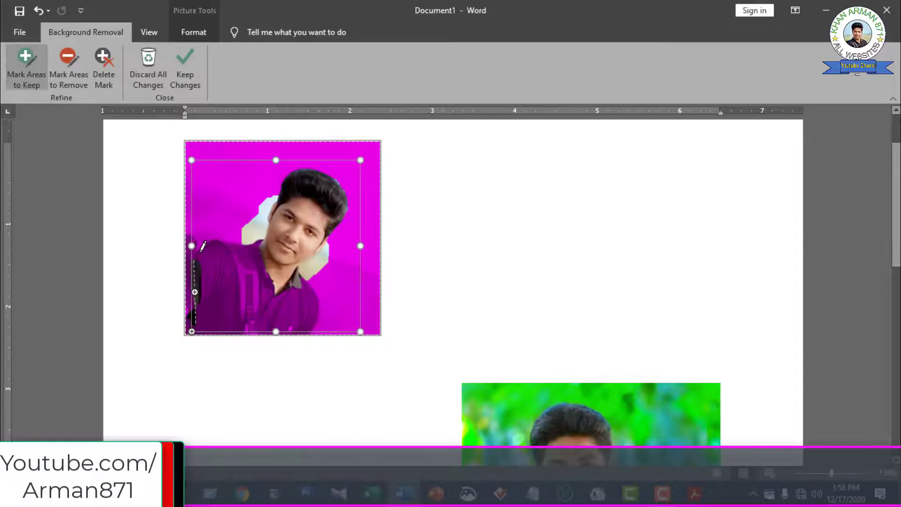
{"action": "left_click_drag", "start_coordinate": [202, 252], "coordinate": [216, 241]}
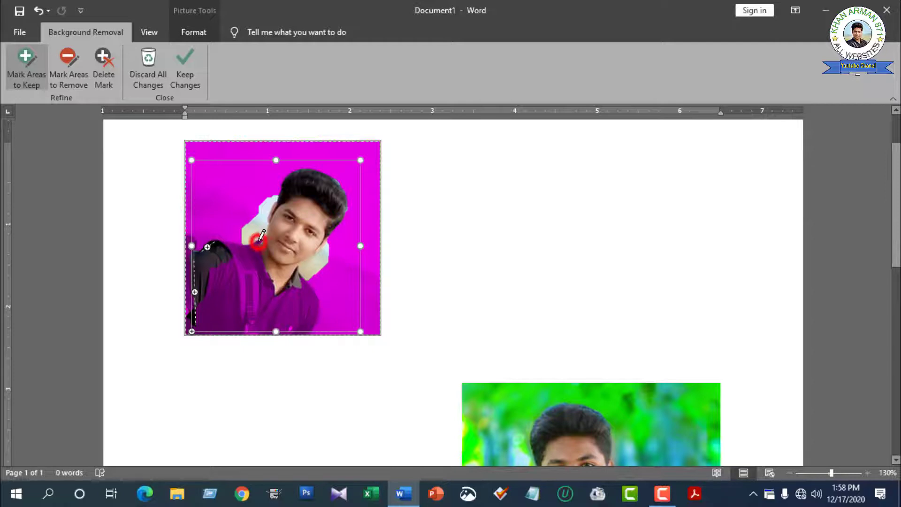
{"action": "left_click", "coordinate": [259, 246]}
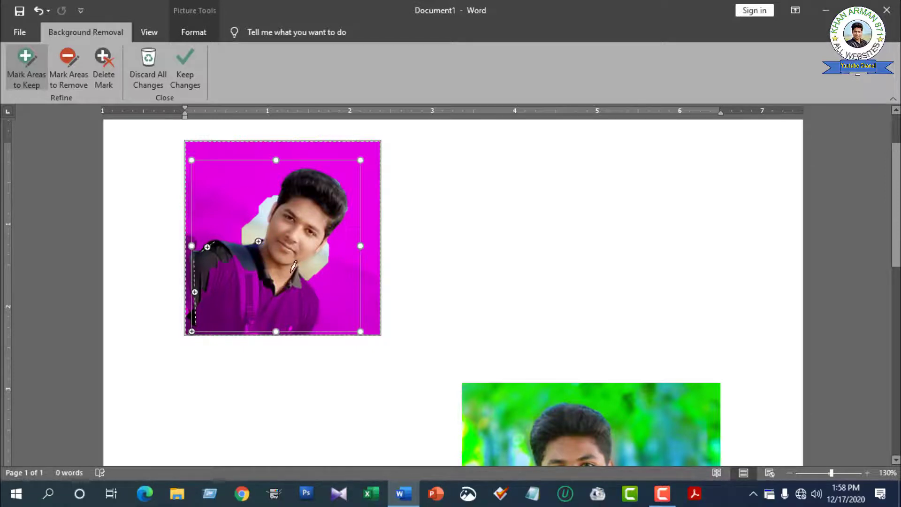
{"action": "left_click", "coordinate": [258, 241]}
- Mark the opposite collar edge, shoulder and lower shirt edge, plus the bottom corner below the backpack-side arm, as areas to keep
{"action": "left_click", "coordinate": [305, 281]}
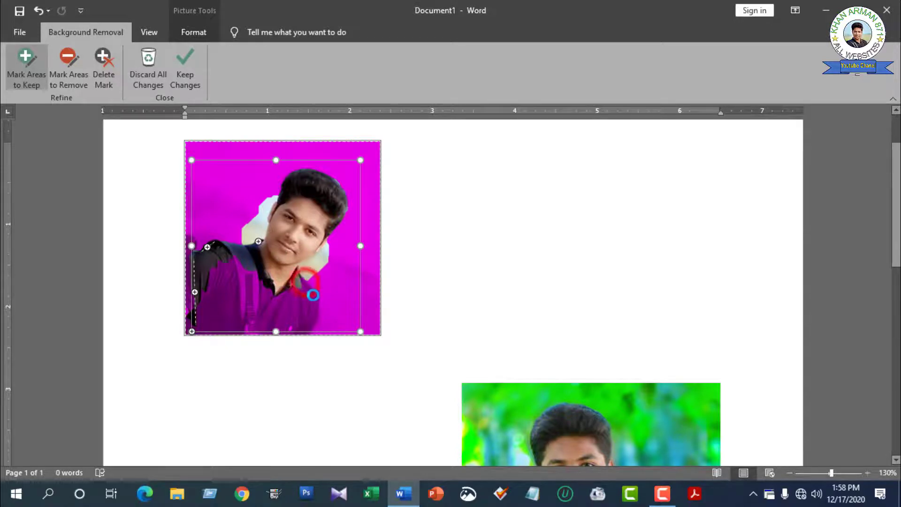
{"action": "left_click", "coordinate": [315, 299]}
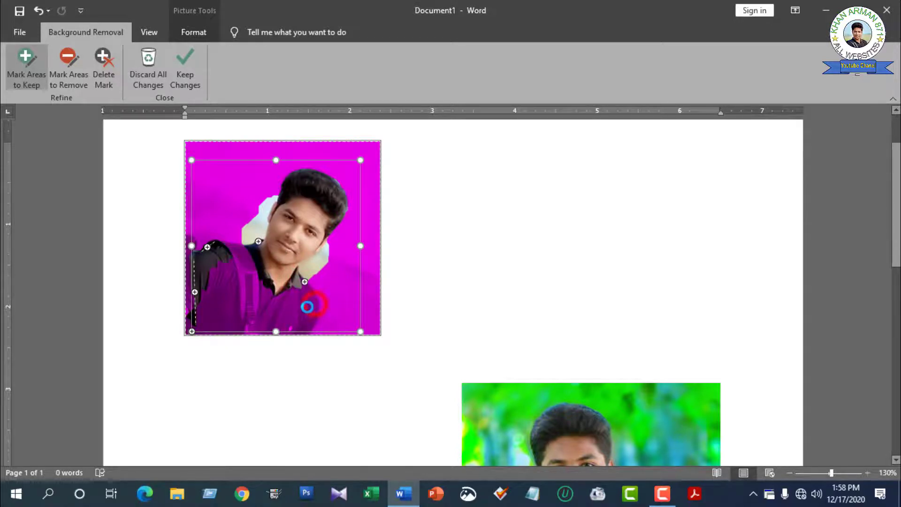
{"action": "left_click", "coordinate": [302, 330]}
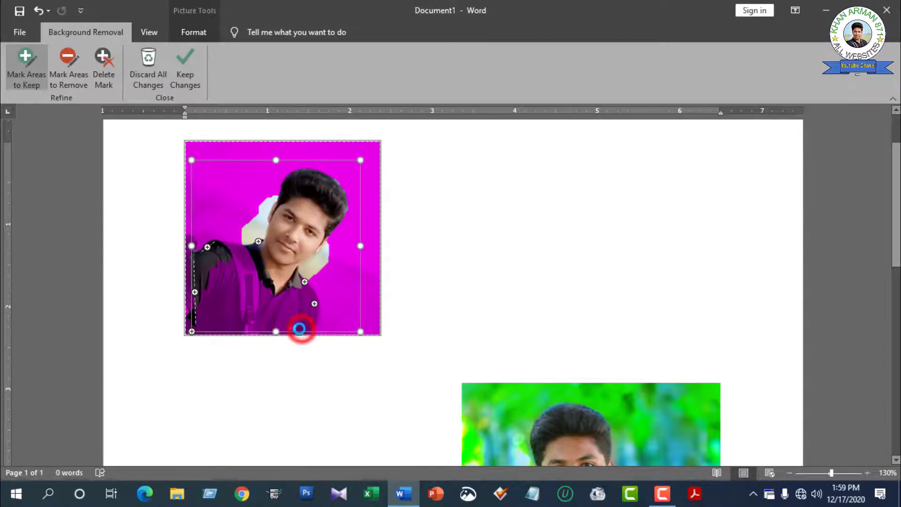
{"action": "left_click", "coordinate": [194, 330]}
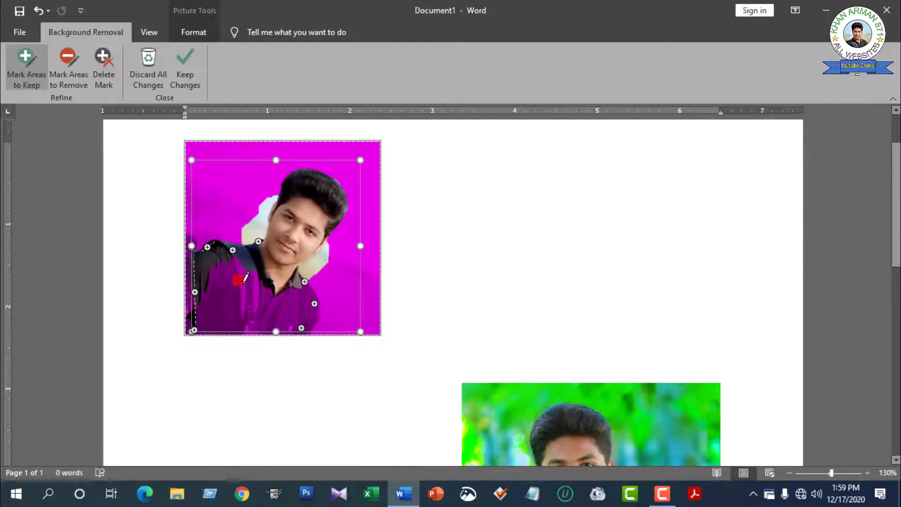
- Mark the backpack strap, shirt front, inner sleeve and the backpack at the picture's edge as areas to keep
{"action": "left_click_drag", "start_coordinate": [240, 280], "coordinate": [268, 307]}
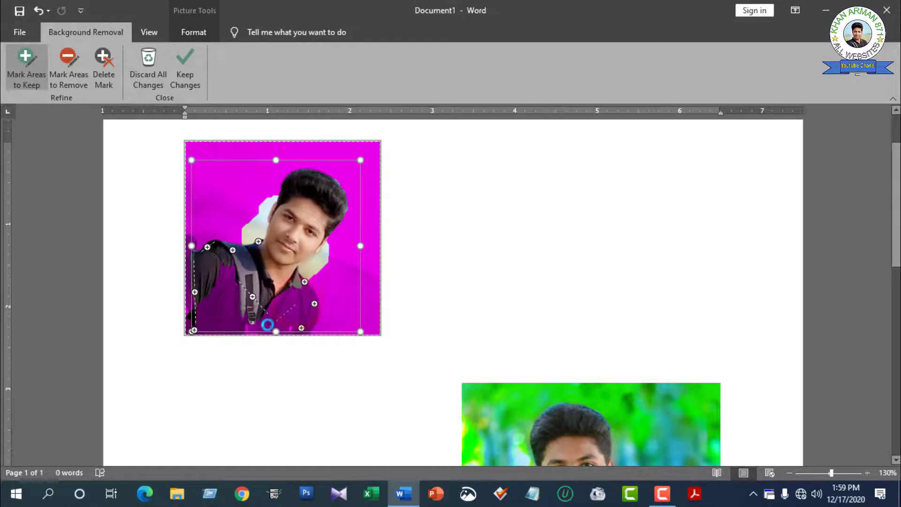
{"action": "left_click_drag", "start_coordinate": [270, 326], "coordinate": [300, 311]}
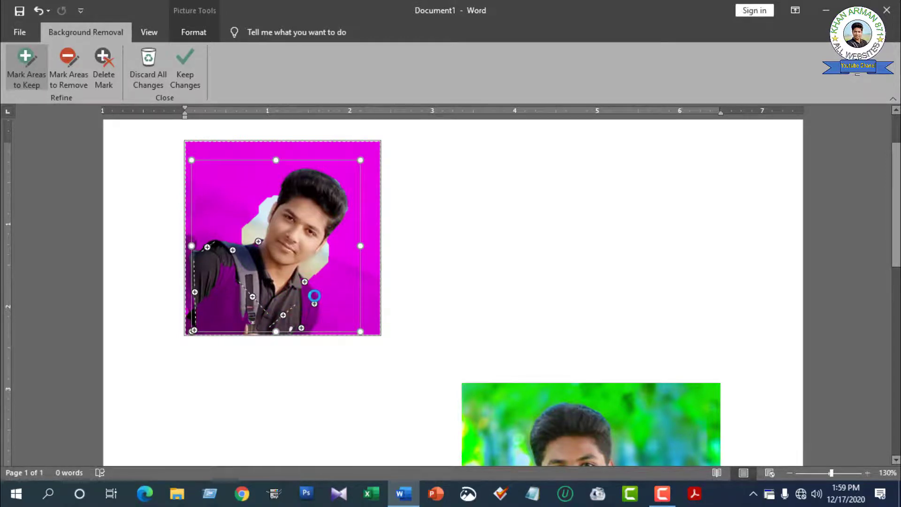
{"action": "left_click", "coordinate": [309, 294]}
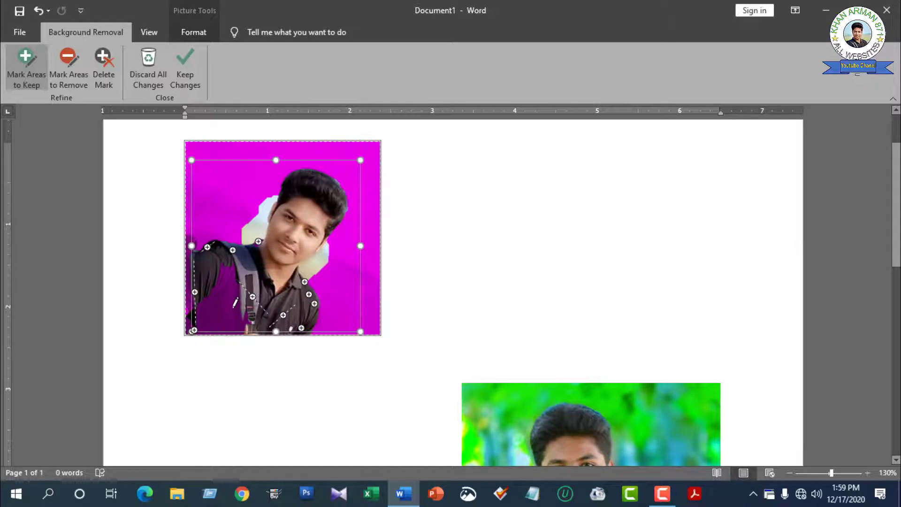
{"action": "left_click_drag", "start_coordinate": [221, 284], "coordinate": [223, 319]}
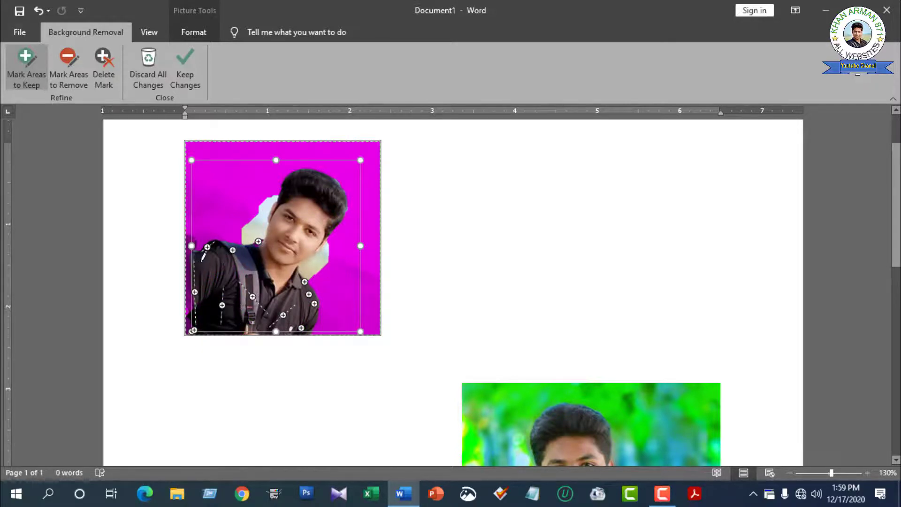
{"action": "left_click_drag", "start_coordinate": [202, 263], "coordinate": [188, 264]}
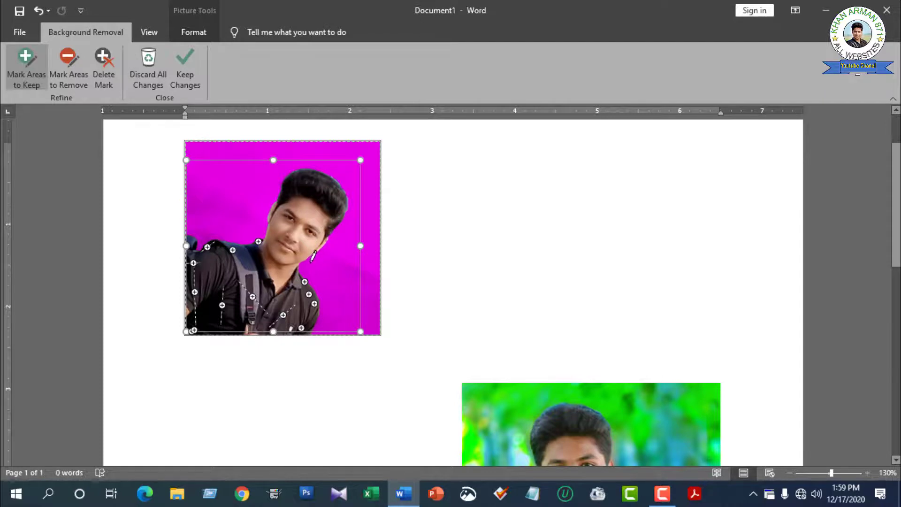
- Mark a small patch of background above the backpack-side shoulder as an area to keep
{"action": "scroll", "coordinate": [280, 256], "scroll_direction": "down", "scroll_amount": 3}
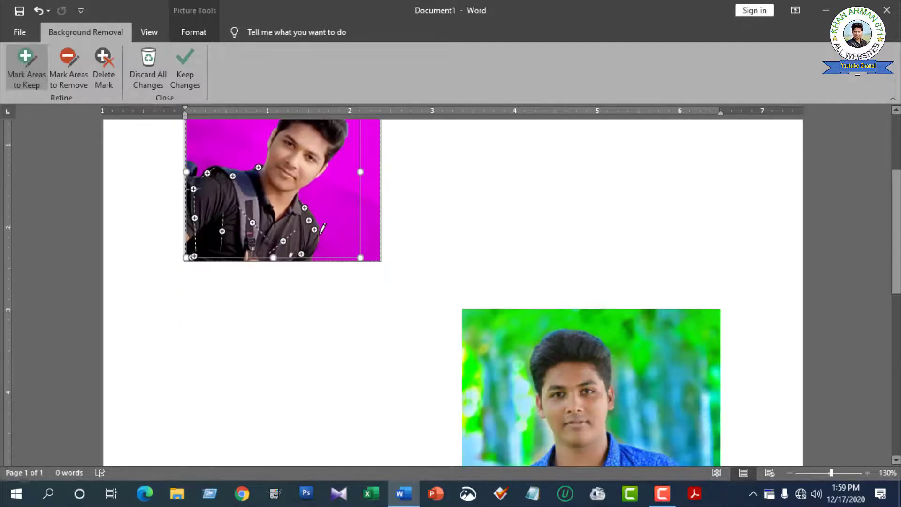
{"action": "scroll", "coordinate": [263, 221], "scroll_direction": "up", "scroll_amount": 3}
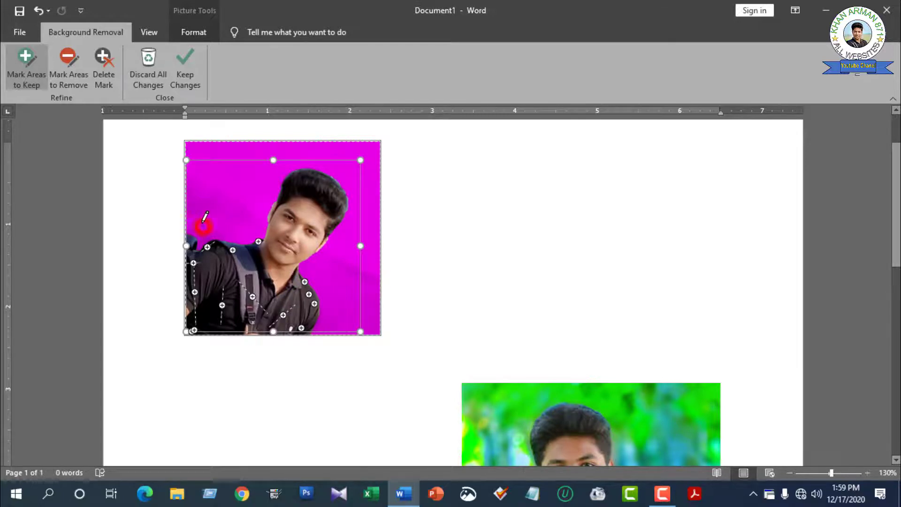
{"action": "mouse_move", "coordinate": [201, 223]}
{"action": "left_mouse_down"}
{"action": "mouse_move", "coordinate": [197, 204]}
{"action": "mouse_move", "coordinate": [218, 204]}
{"action": "left_mouse_up"}
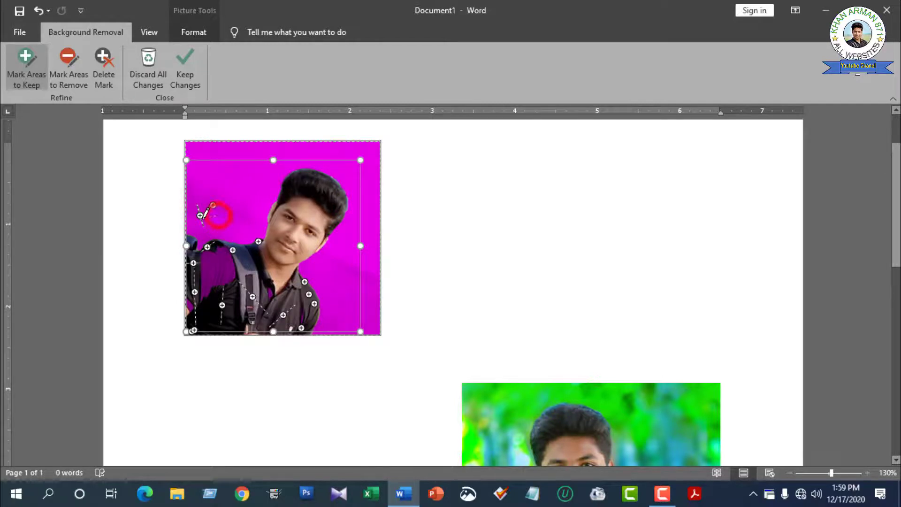
{"action": "left_click_drag", "start_coordinate": [189, 186], "coordinate": [203, 201]}
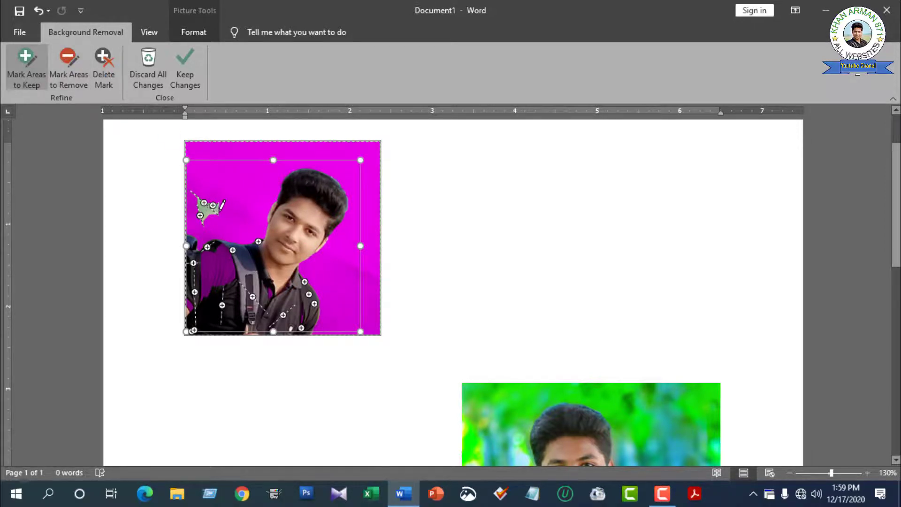
- Mark the background patch above the shoulder and a spot beside the opposite lower arm for removal, and keep the background-removal changes
{"action": "left_click", "coordinate": [70, 57]}
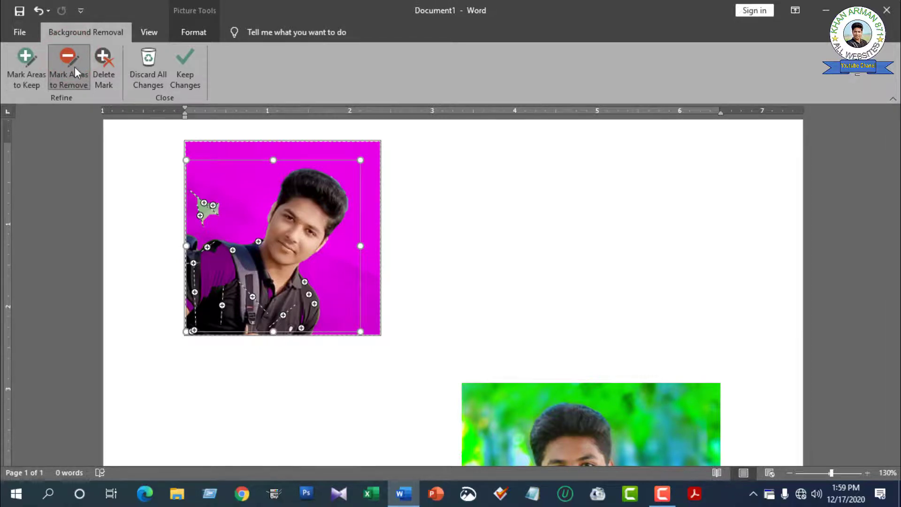
{"action": "left_click_drag", "start_coordinate": [204, 193], "coordinate": [206, 229]}
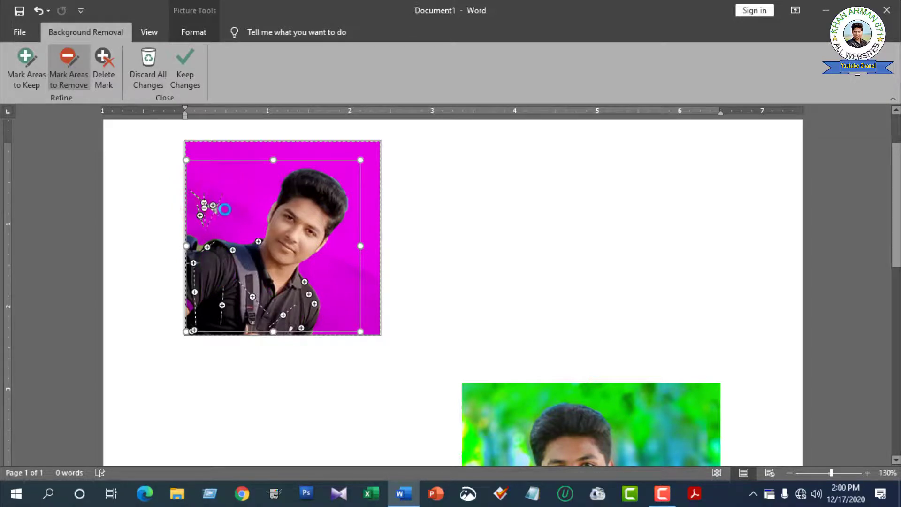
{"action": "left_click", "coordinate": [321, 322]}
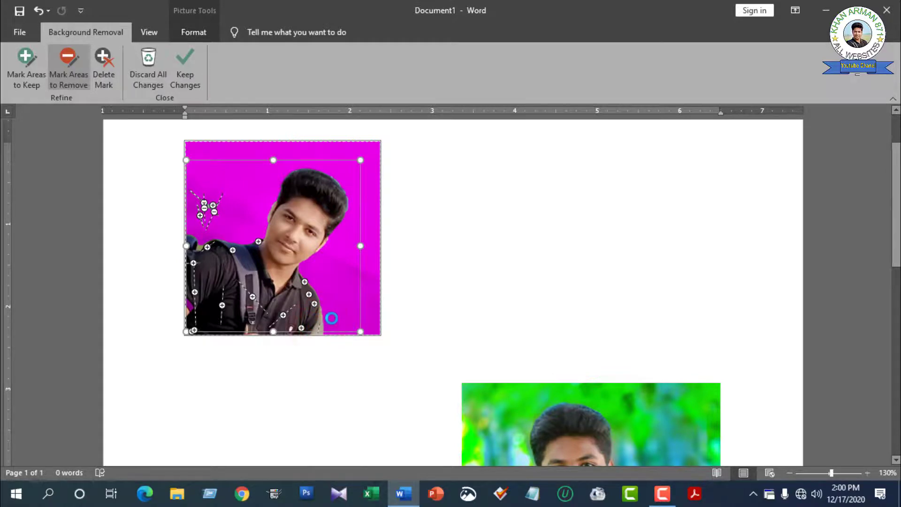
{"action": "left_click", "coordinate": [186, 73]}
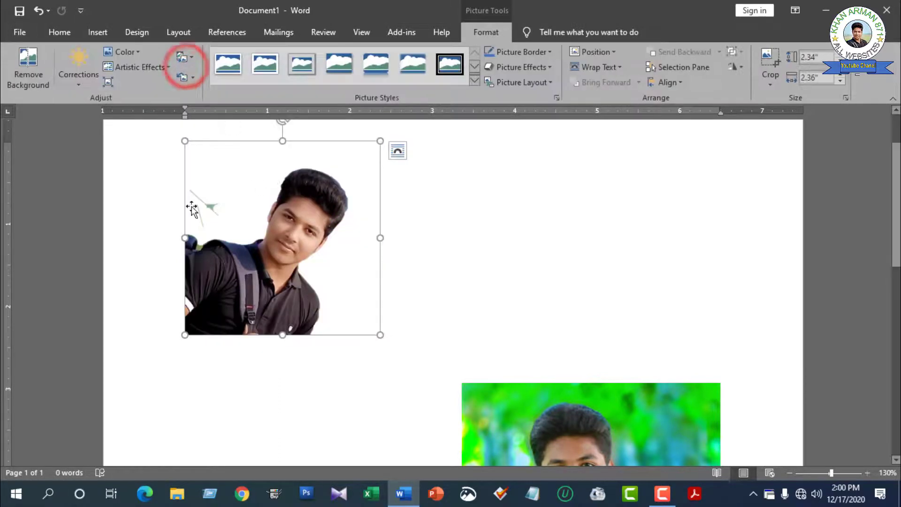
- Examine the cut-out edges and remaining background of the backpack photo at up to 170% zoom
{"action": "scroll", "coordinate": [281, 235], "scroll_direction": "down", "scroll_amount": 2}
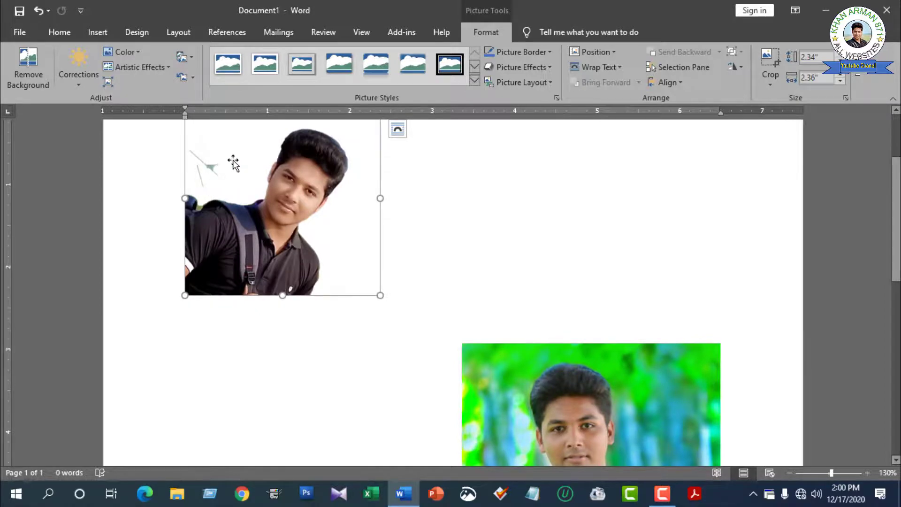
{"action": "scroll", "coordinate": [220, 183], "scroll_direction": "down", "scroll_amount": 4}
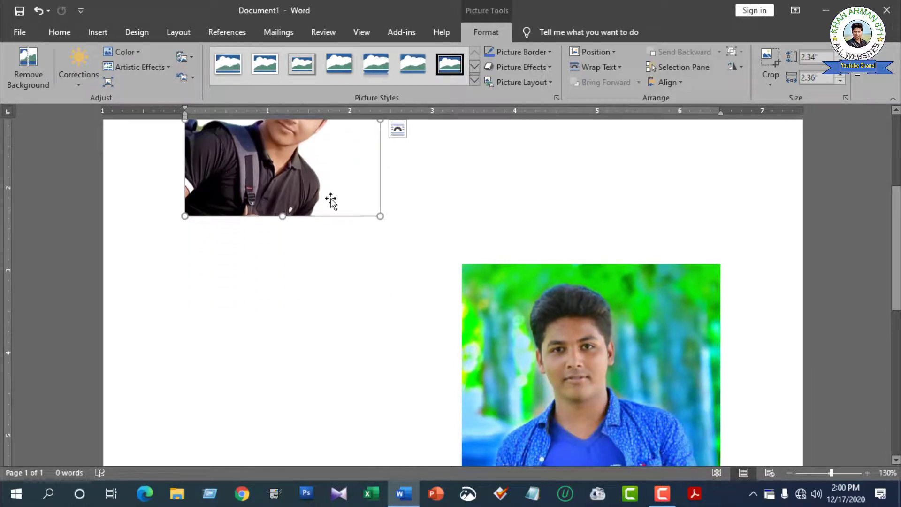
{"action": "scroll", "coordinate": [334, 201], "scroll_direction": "up", "scroll_amount": 4}
{"action": "scroll", "coordinate": [328, 235], "scroll_direction": "up", "scroll_amount": 4}
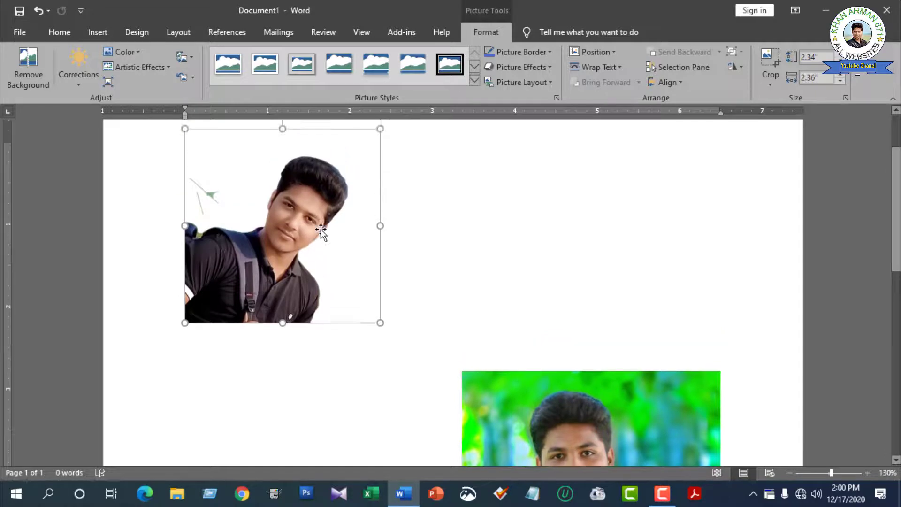
{"action": "left_click", "coordinate": [867, 473]}
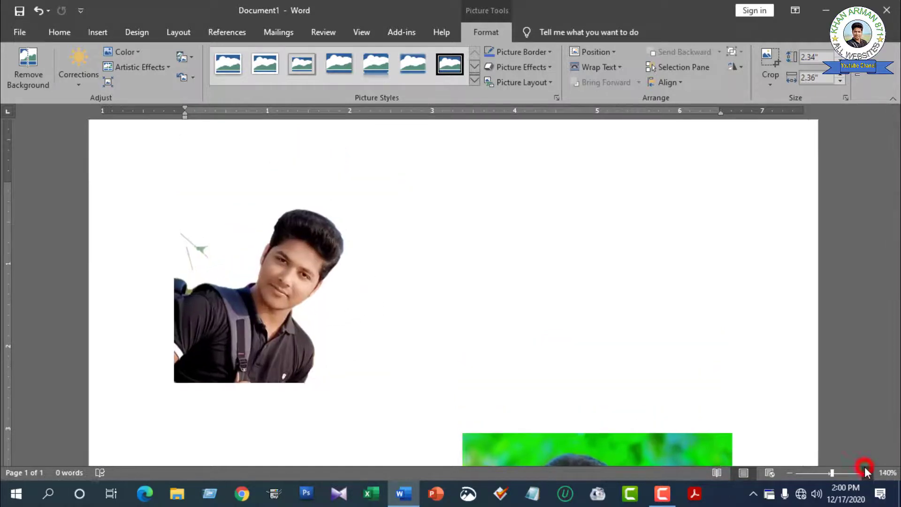
{"action": "left_click", "coordinate": [867, 473]}
{"action": "left_click", "coordinate": [867, 473]}
{"action": "left_click", "coordinate": [868, 473]}
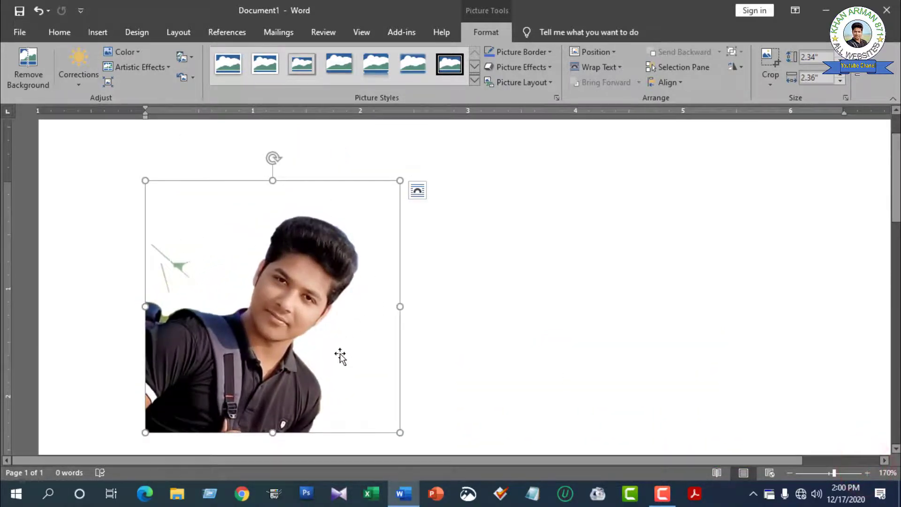
{"action": "left_click", "coordinate": [790, 473]}
{"action": "left_click", "coordinate": [789, 473]}
{"action": "left_click", "coordinate": [788, 473]}
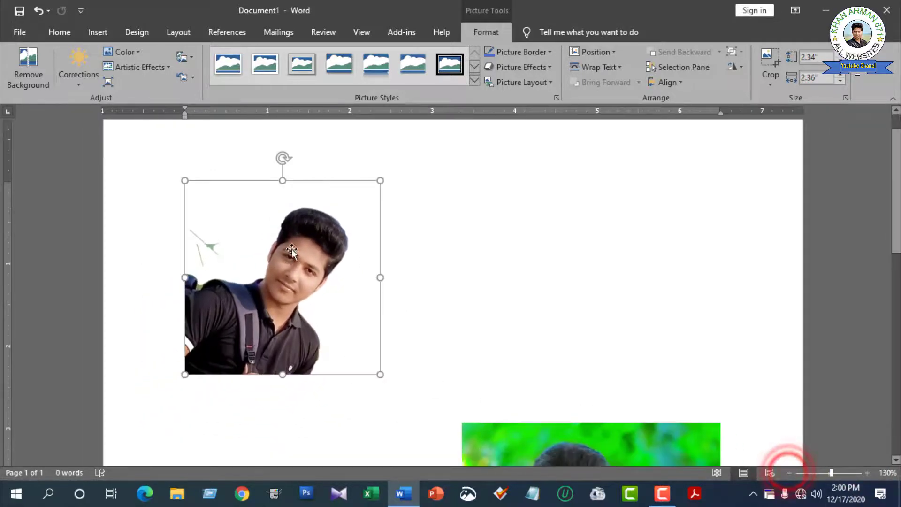
- Move the blue-shirt picture slightly up and away from the page's right margin
{"action": "scroll", "coordinate": [314, 268], "scroll_direction": "down", "scroll_amount": 3}
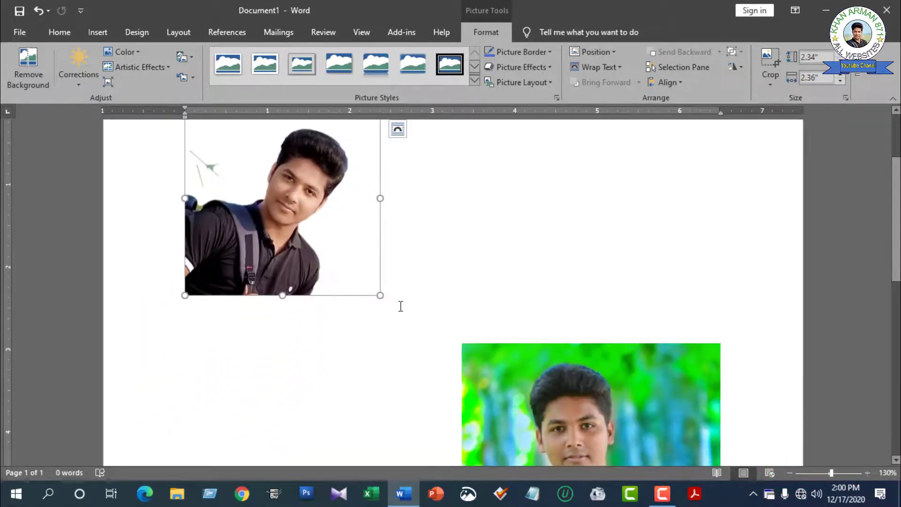
{"action": "scroll", "coordinate": [562, 377], "scroll_direction": "down", "scroll_amount": 3}
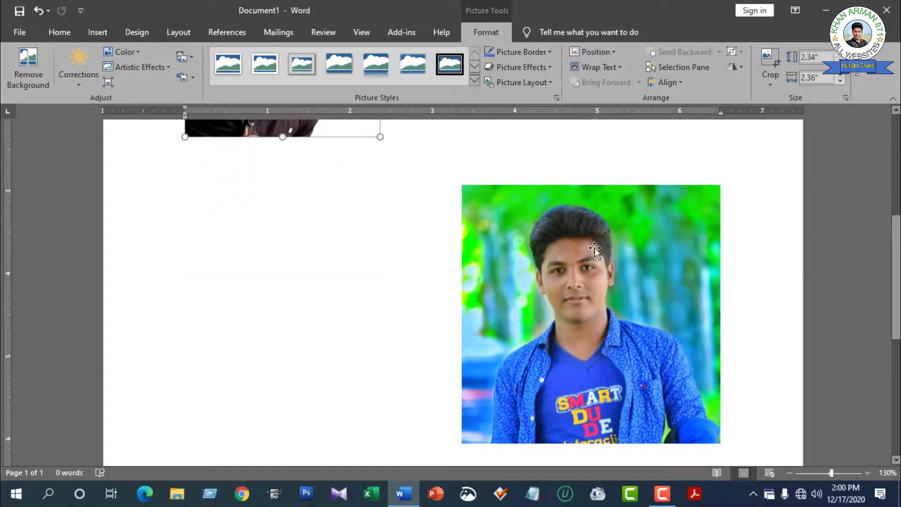
{"action": "left_click_drag", "start_coordinate": [579, 300], "coordinate": [562, 241]}
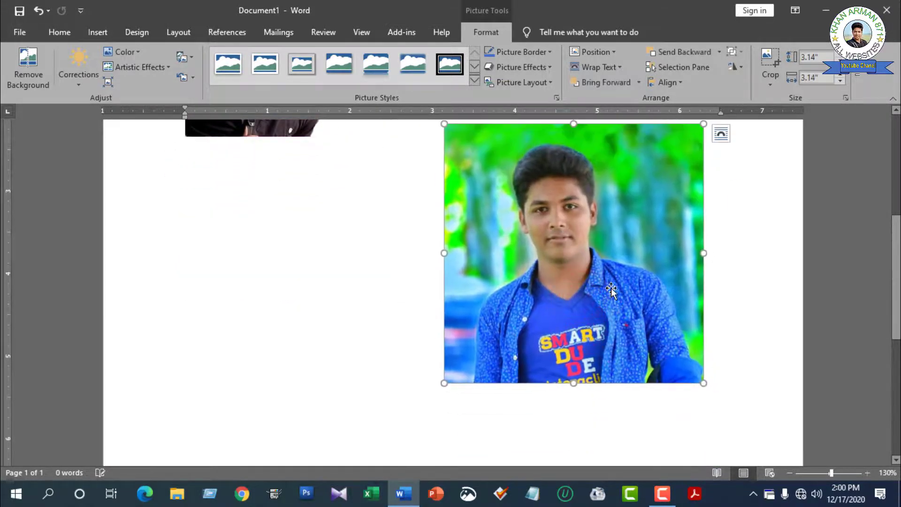
{"action": "scroll", "coordinate": [611, 293], "scroll_direction": "up", "scroll_amount": 2}
{"action": "scroll", "coordinate": [603, 310], "scroll_direction": "down", "scroll_amount": 1}
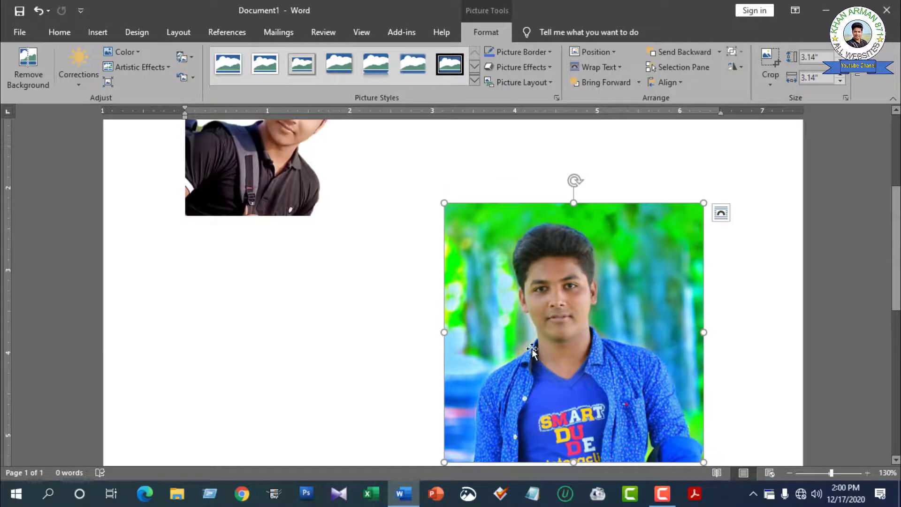
- Start background removal on the blue-shirt photo and mark the leftover green patch beside the jaw and neck for removal
{"action": "left_click", "coordinate": [20, 68]}
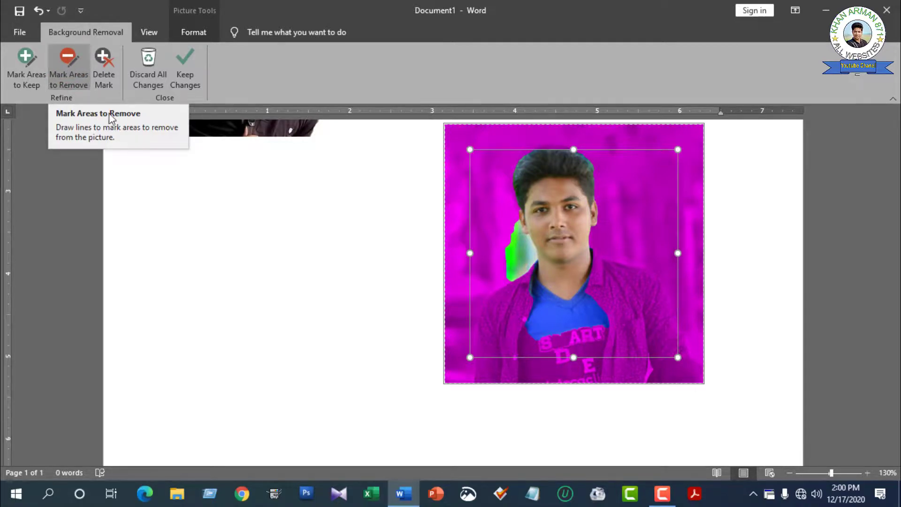
{"action": "left_click", "coordinate": [524, 249]}
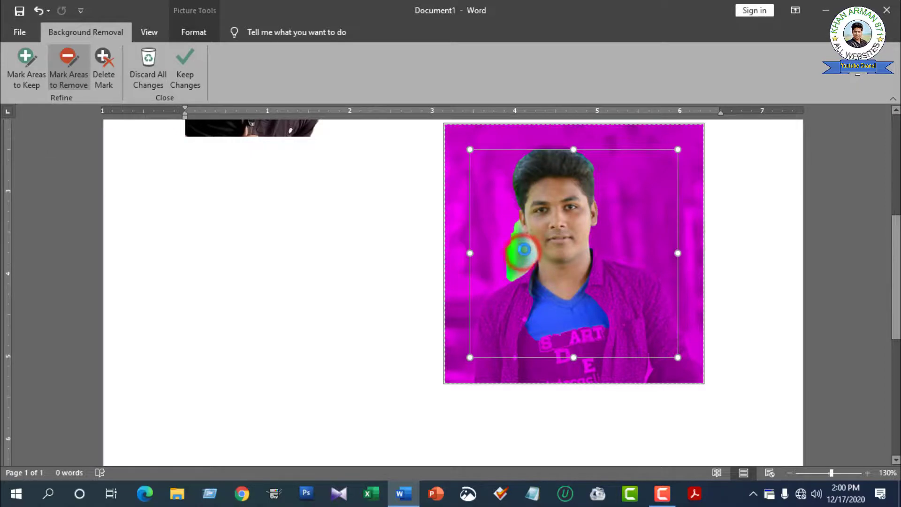
{"action": "left_click_drag", "start_coordinate": [517, 228], "coordinate": [522, 243]}
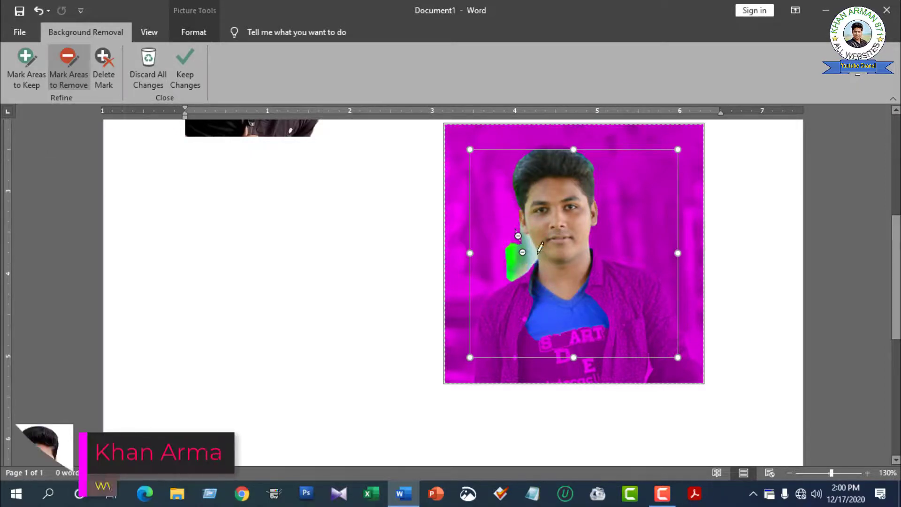
{"action": "mouse_move", "coordinate": [512, 275]}
{"action": "left_mouse_down"}
{"action": "mouse_move", "coordinate": [517, 261]}
{"action": "mouse_move", "coordinate": [535, 257]}
{"action": "left_mouse_up"}
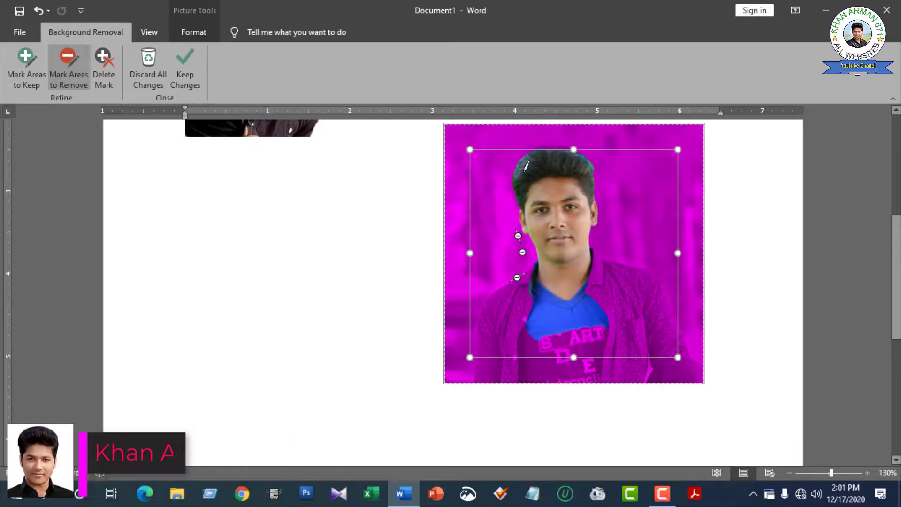
- Mark the top edge of the hair in the blue-shirt photo as an area to keep
{"action": "scroll", "coordinate": [519, 166], "scroll_direction": "up", "scroll_amount": 2}
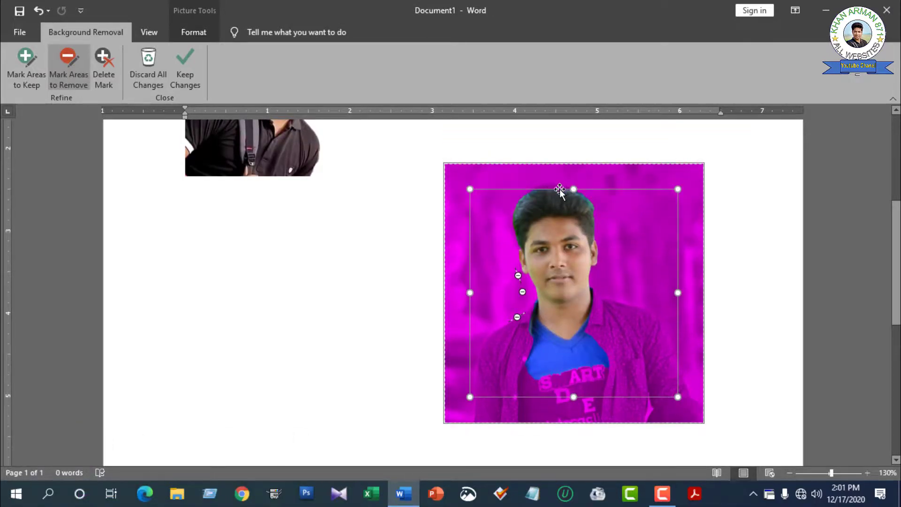
{"action": "left_click", "coordinate": [25, 61]}
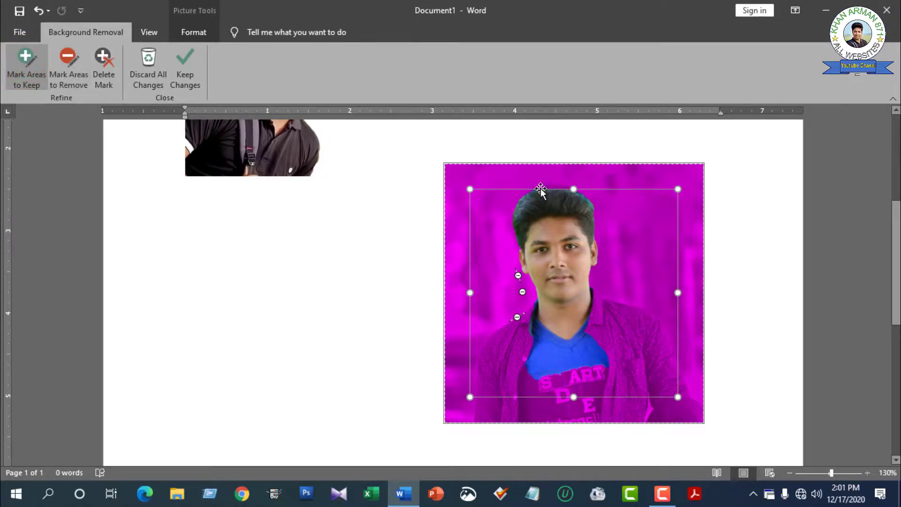
{"action": "left_click_drag", "start_coordinate": [548, 187], "coordinate": [560, 190]}
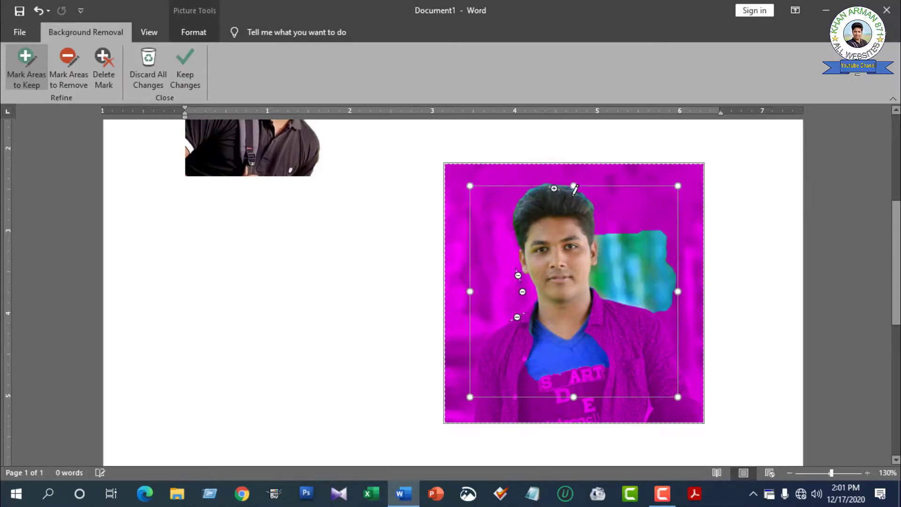
- Mark the pocket-side shirt front, collar, shoulder and lower corner of the arm as areas to keep
{"action": "scroll", "coordinate": [581, 220], "scroll_direction": "down", "scroll_amount": 3}
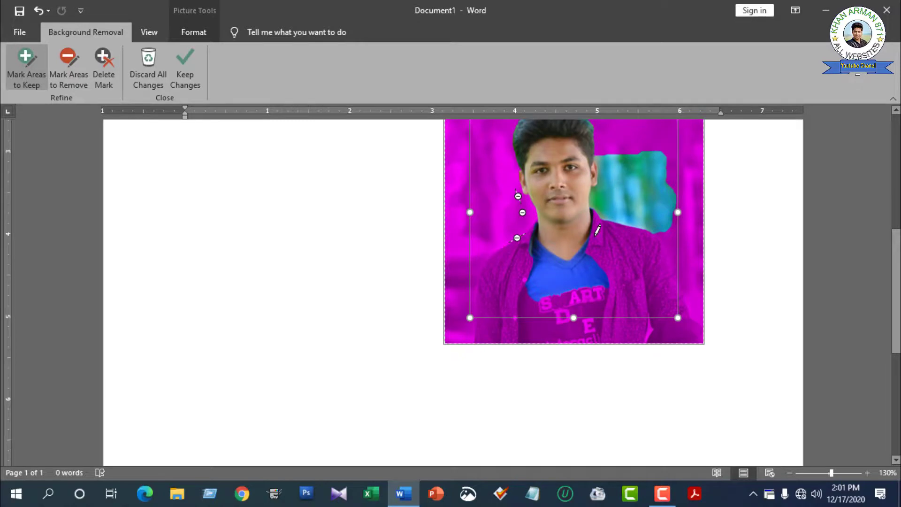
{"action": "left_click_drag", "start_coordinate": [633, 310], "coordinate": [628, 332]}
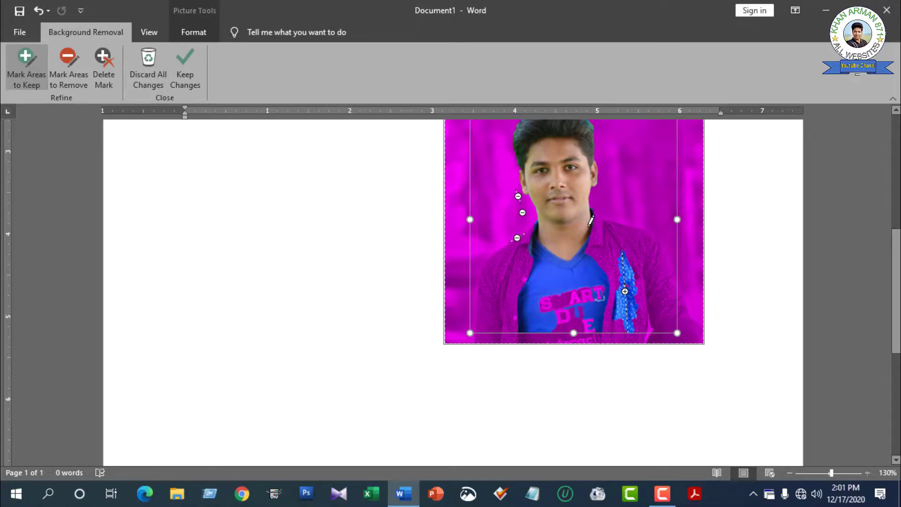
{"action": "left_click", "coordinate": [591, 209]}
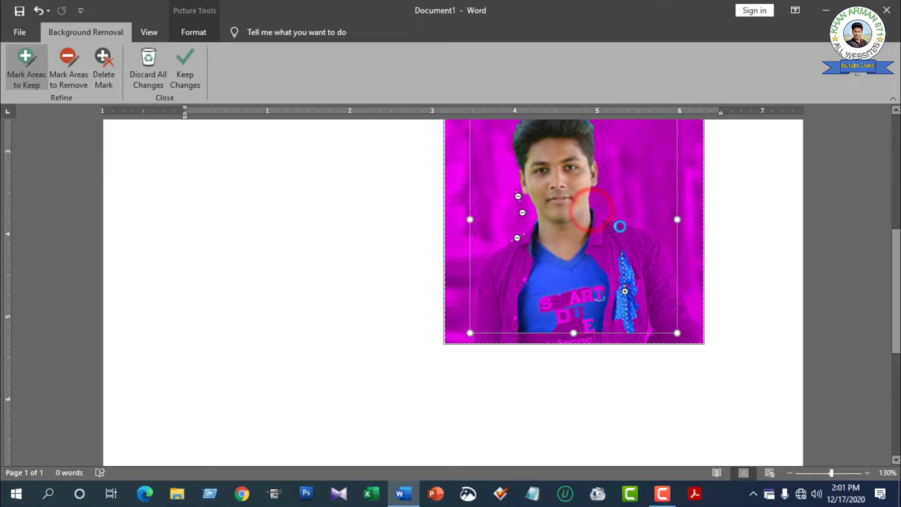
{"action": "left_click", "coordinate": [616, 218]}
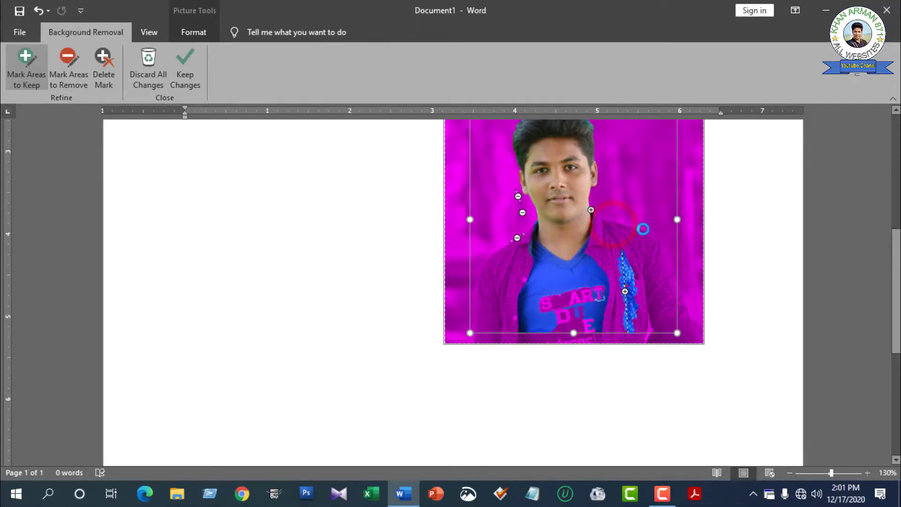
{"action": "left_click", "coordinate": [649, 230]}
{"action": "left_click", "coordinate": [695, 338]}
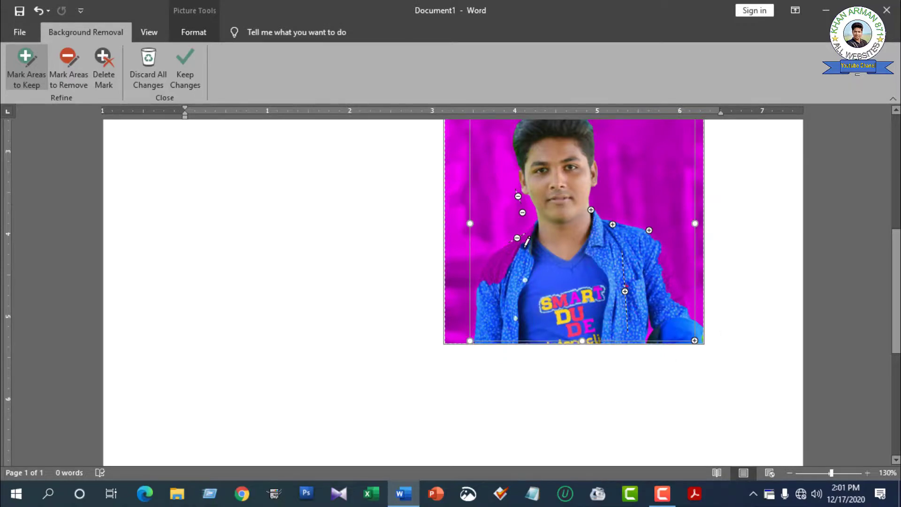
- Mark the opposite shoulder and sleeve plus the pocket-side outer sleeve edge as areas to keep, and keep the background-removal changes
{"action": "left_click", "coordinate": [482, 282]}
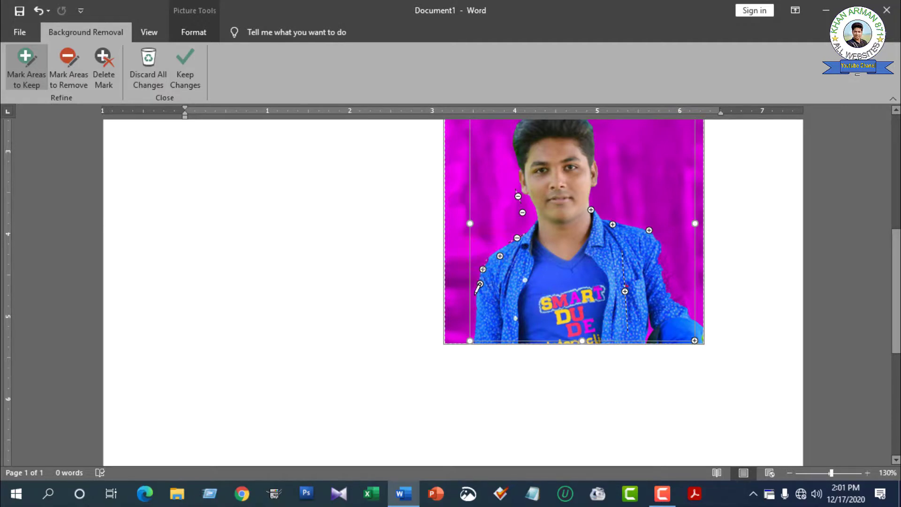
{"action": "left_click_drag", "start_coordinate": [477, 292], "coordinate": [501, 292]}
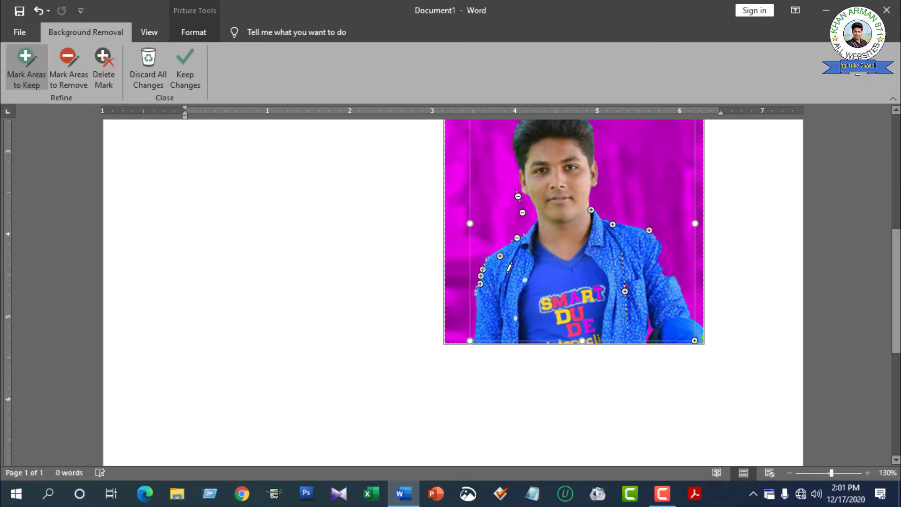
{"action": "left_click_drag", "start_coordinate": [674, 286], "coordinate": [667, 253]}
{"action": "left_click", "coordinate": [665, 255]}
{"action": "scroll", "coordinate": [636, 256], "scroll_direction": "up", "scroll_amount": 3}
{"action": "scroll", "coordinate": [658, 270], "scroll_direction": "down", "scroll_amount": 3}
{"action": "left_click", "coordinate": [185, 69]}
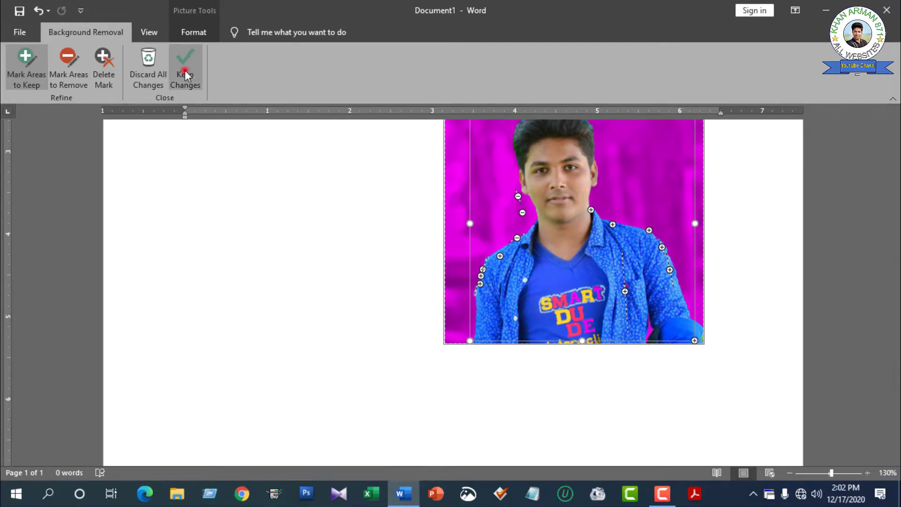
- Move the blue-shirt cut-out up beside the backpack photo and shrink it proportionally to 2.25" by 2.25"
{"action": "scroll", "coordinate": [632, 228], "scroll_direction": "up", "scroll_amount": 5}
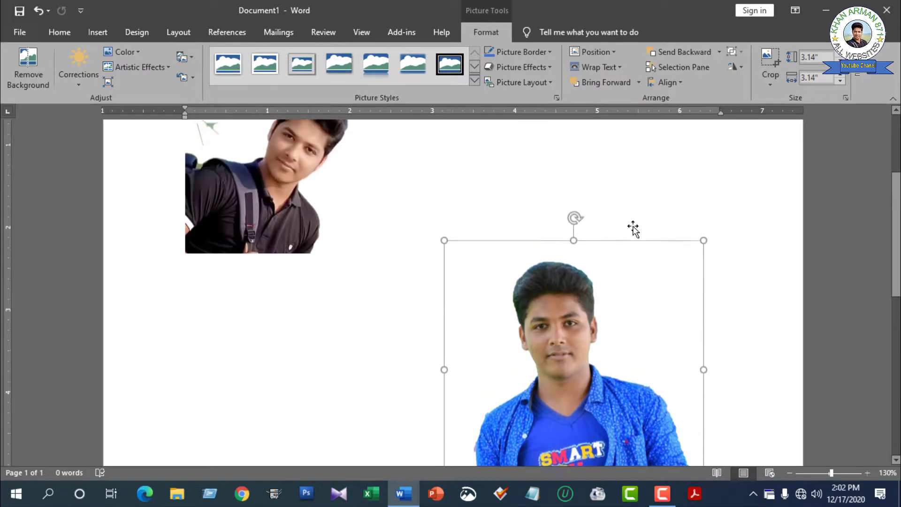
{"action": "scroll", "coordinate": [627, 245], "scroll_direction": "down", "scroll_amount": 4}
{"action": "scroll", "coordinate": [627, 250], "scroll_direction": "down", "scroll_amount": 1}
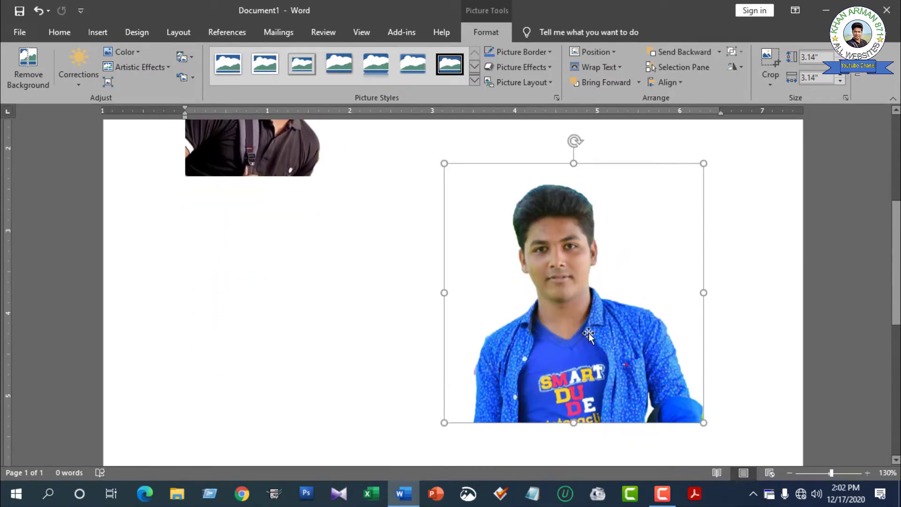
{"action": "left_click_drag", "start_coordinate": [575, 331], "coordinate": [561, 227]}
{"action": "scroll", "coordinate": [581, 311], "scroll_direction": "up", "scroll_amount": 3}
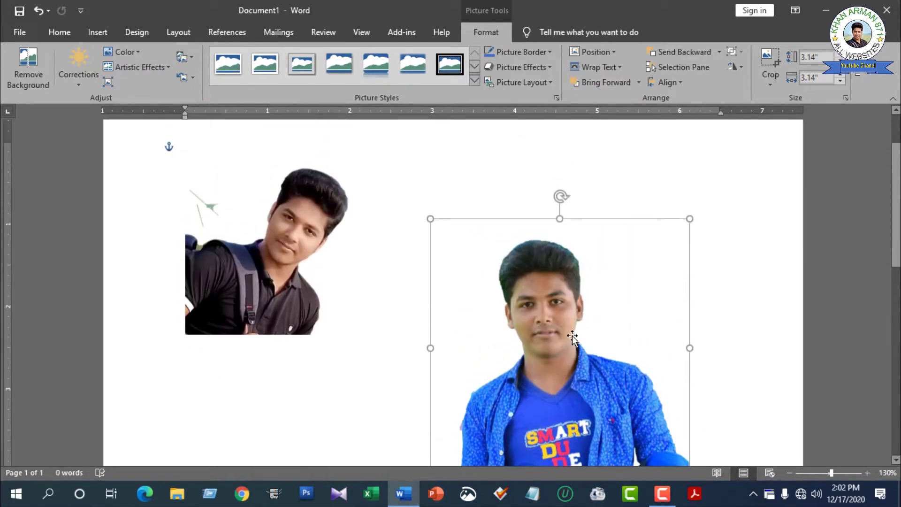
{"action": "left_click_drag", "start_coordinate": [594, 365], "coordinate": [581, 289]}
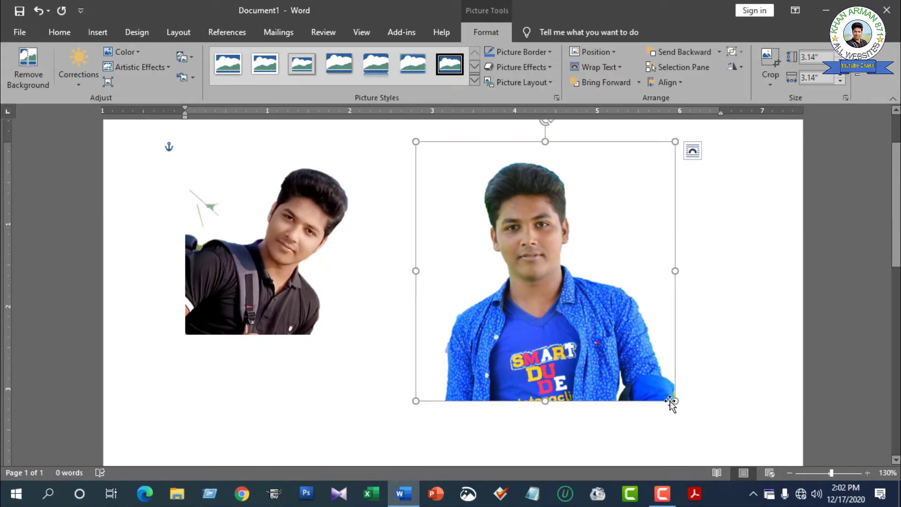
{"action": "left_click_drag", "start_coordinate": [675, 401], "coordinate": [602, 311]}
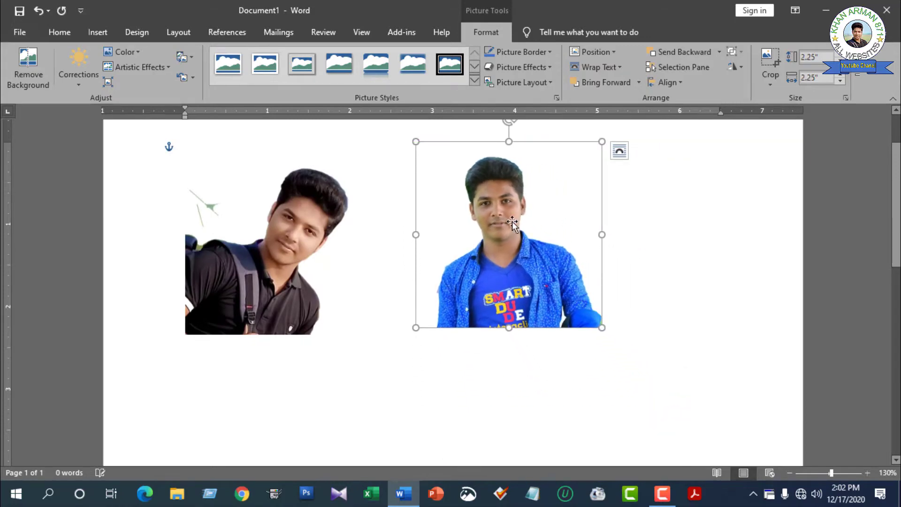
{"action": "left_click_drag", "start_coordinate": [527, 216], "coordinate": [554, 251]}
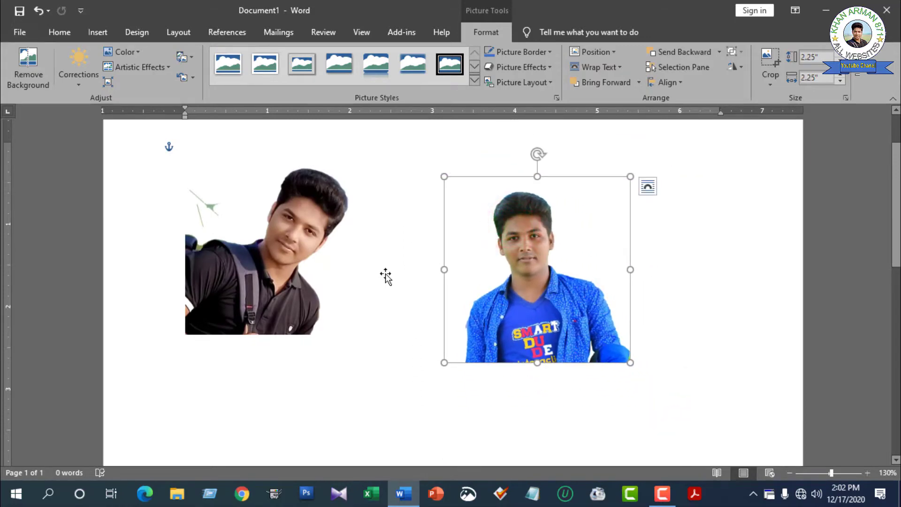